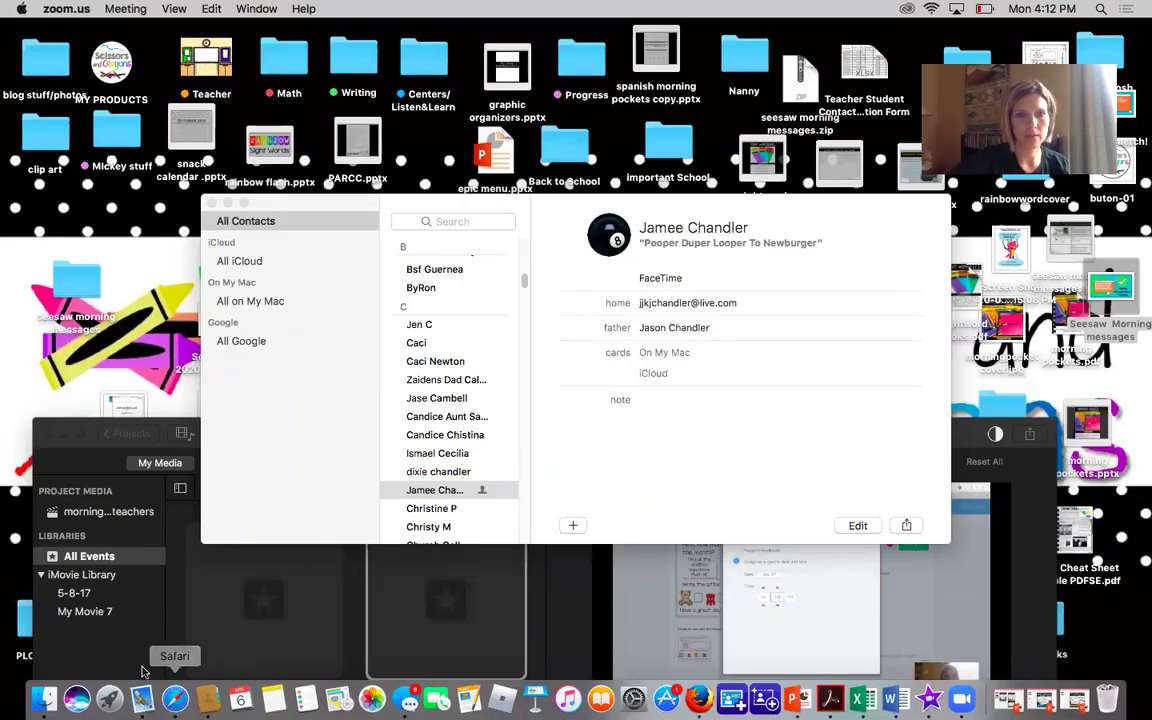
# Bring Safari to the front from the Dock
pyautogui.click(175, 698)
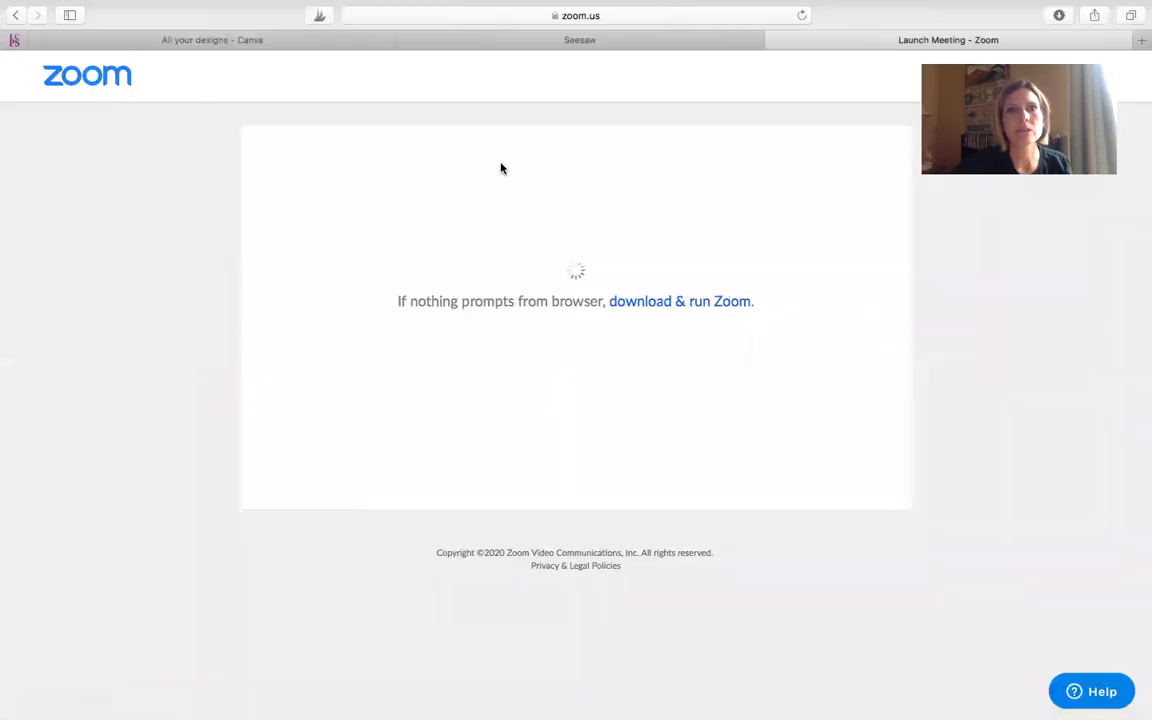
# On the Seesaw tab, choose Assign Activity from the class's Add menu to reach My Library
pyautogui.click(442, 42)
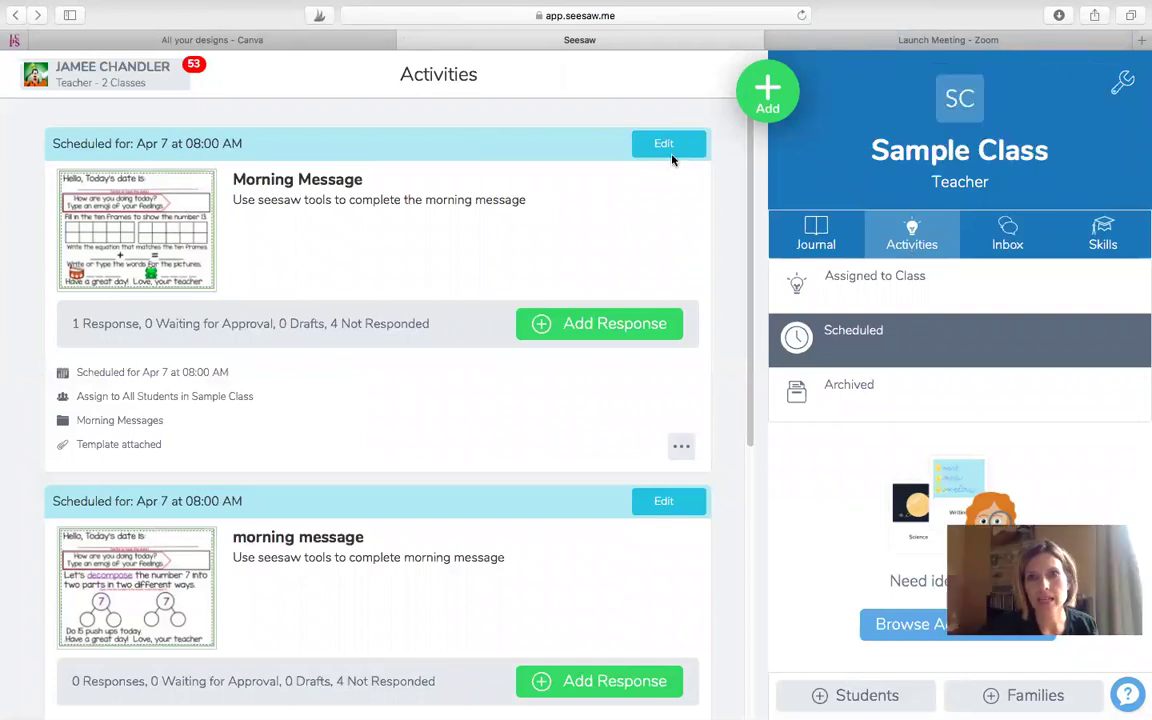
pyautogui.click(767, 109)
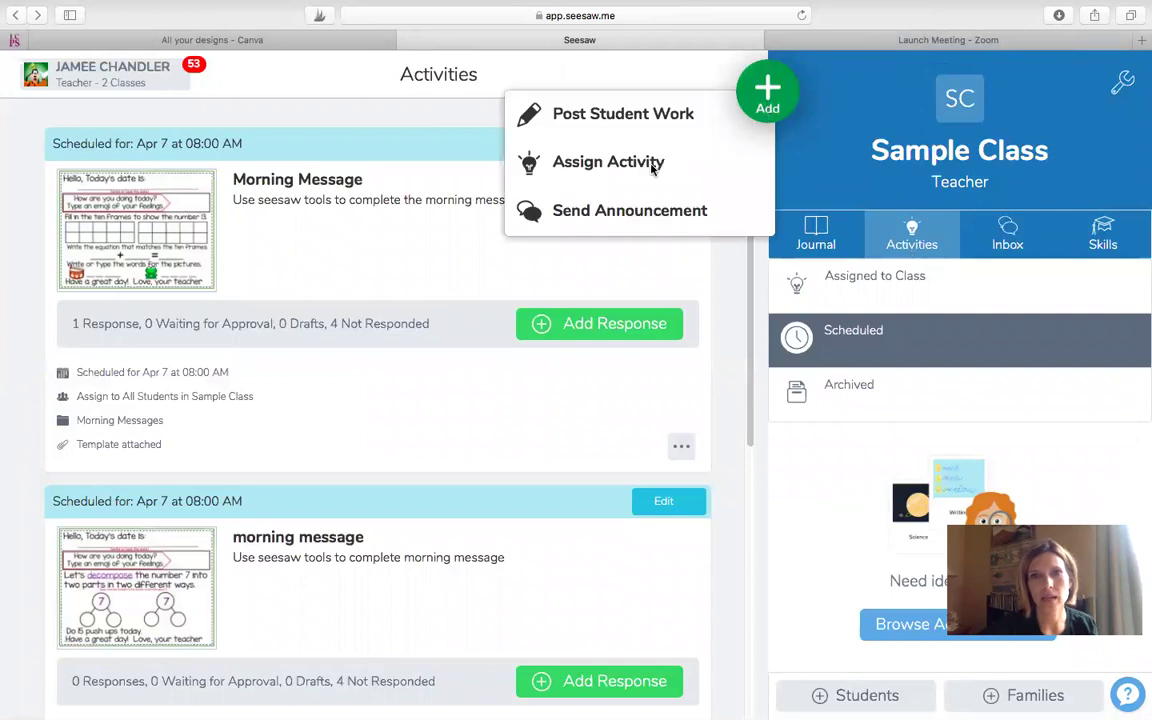
pyautogui.click(632, 161)
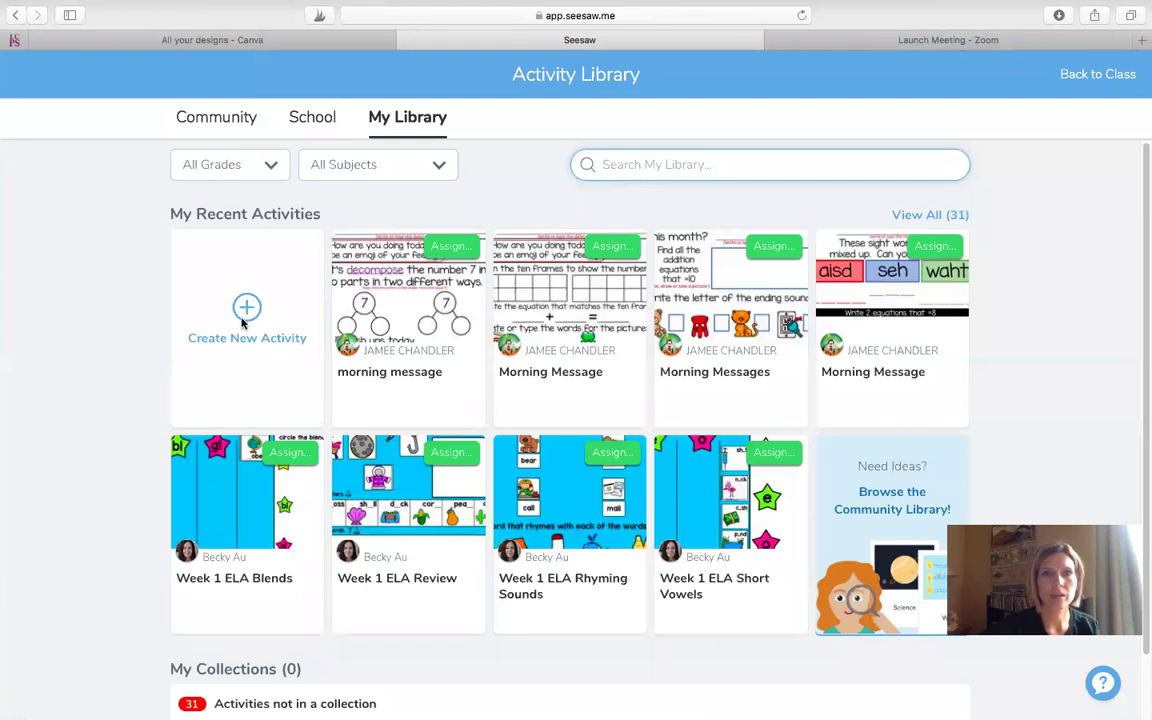
# Start a new activity and name it 'Morning Message'
pyautogui.click(240, 312)
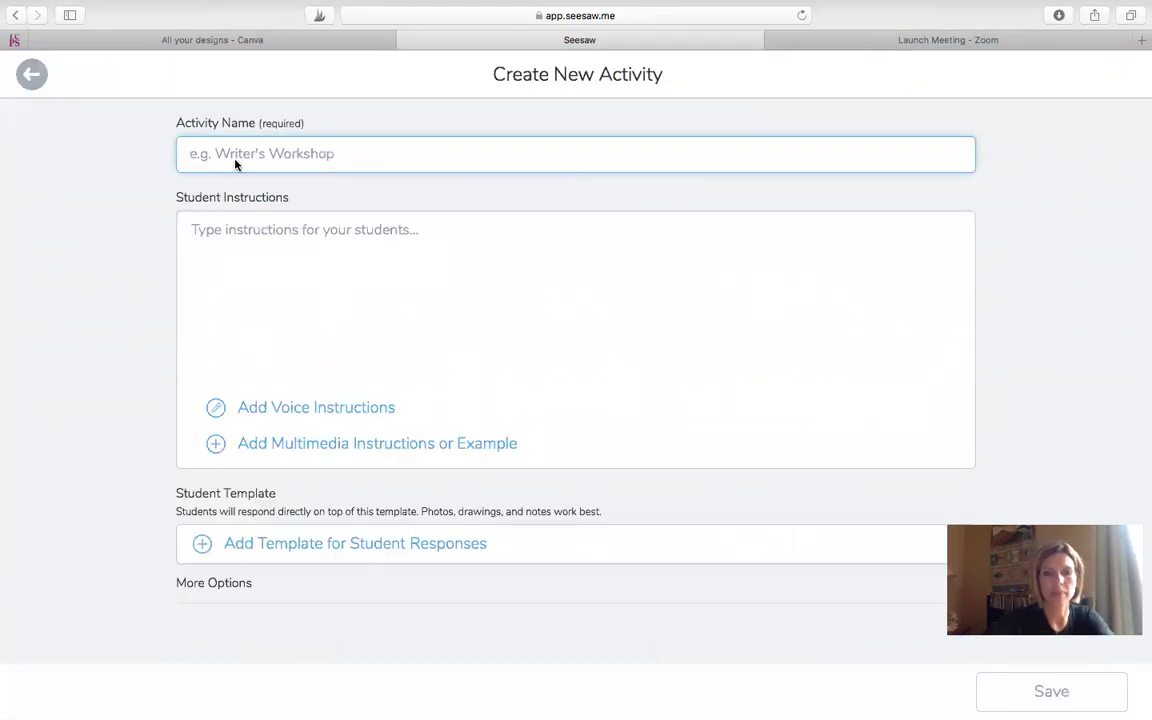
pyautogui.write('Mo')
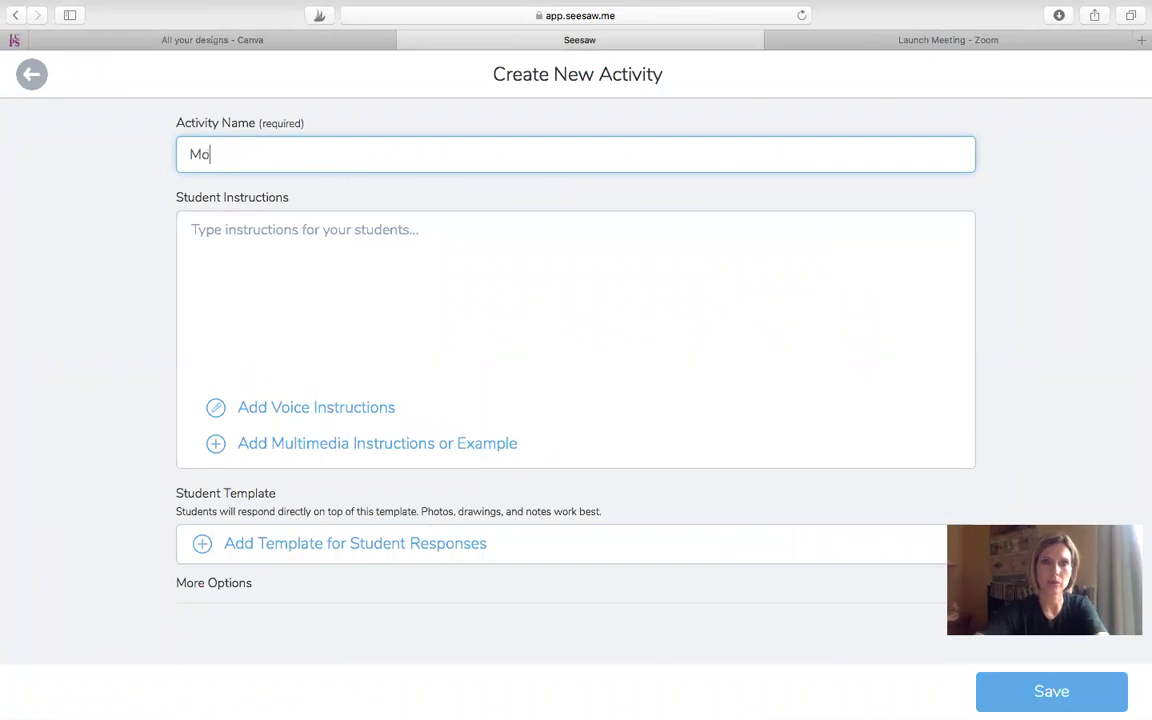
pyautogui.write('rning Mess')
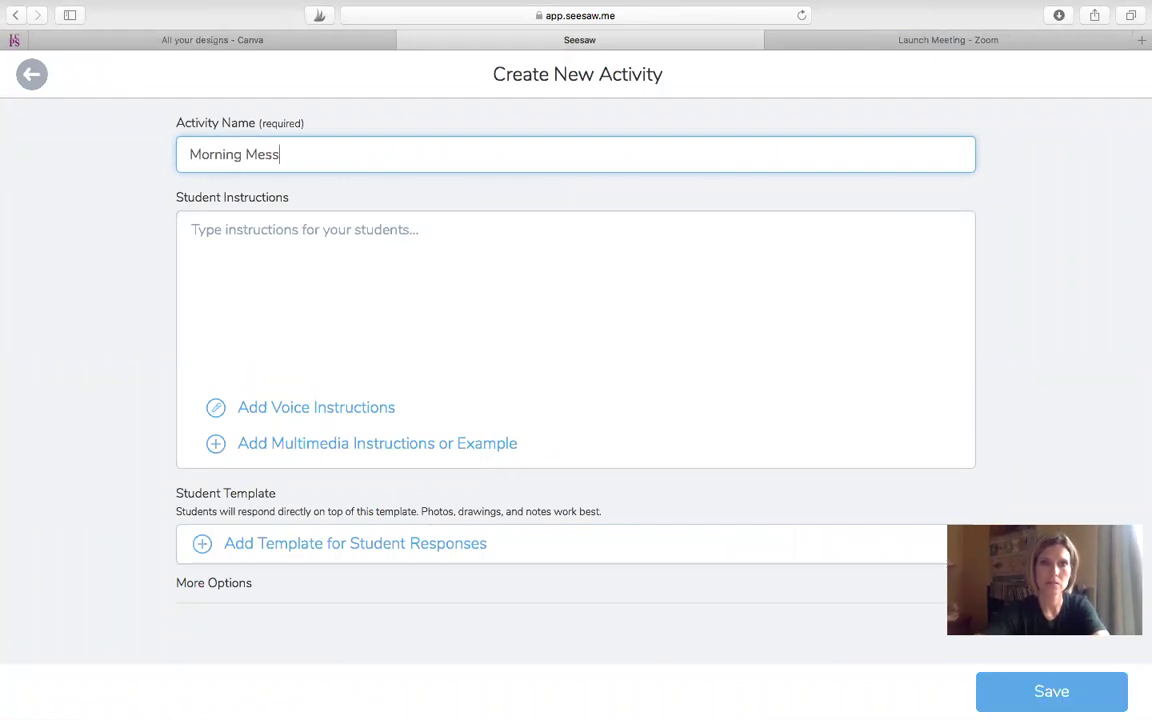
pyautogui.write('age')
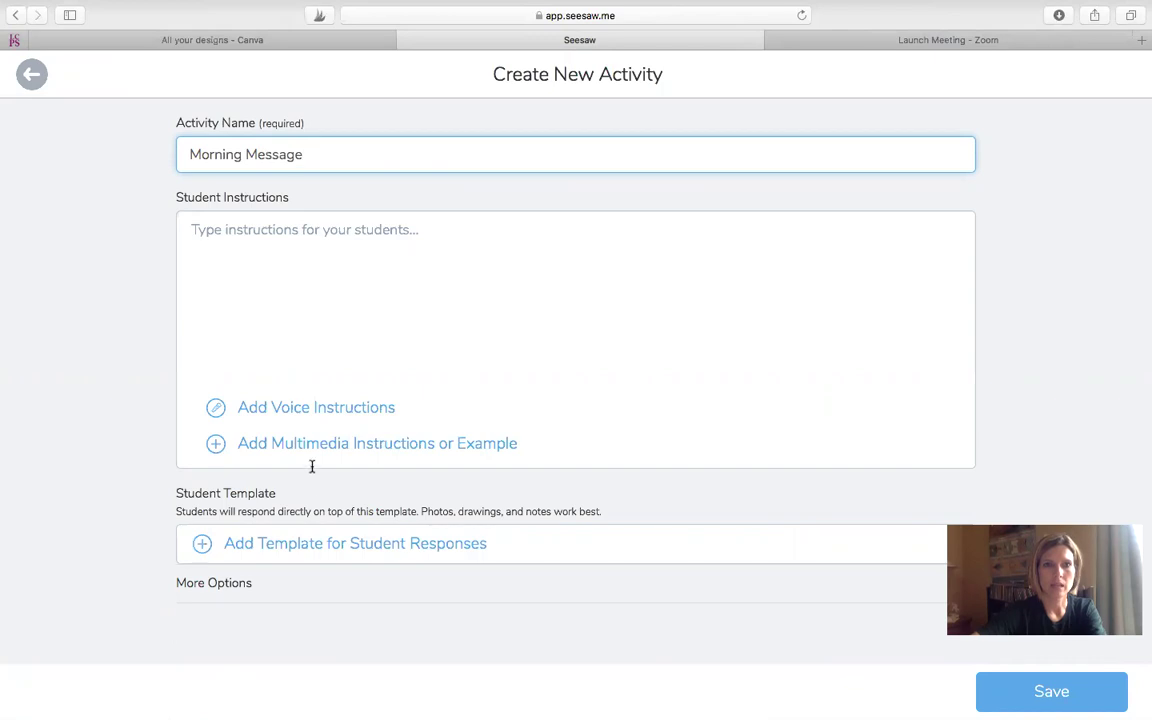
# Begin uploading a student response template from the computer
pyautogui.click(251, 547)
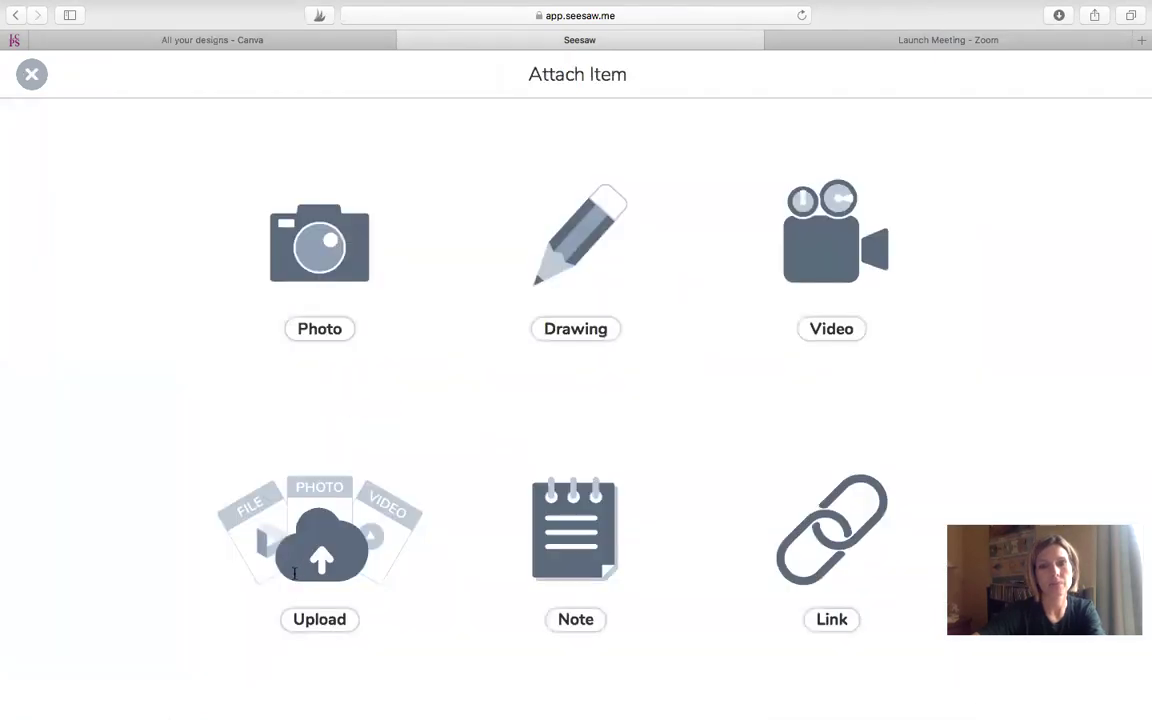
pyautogui.click(302, 551)
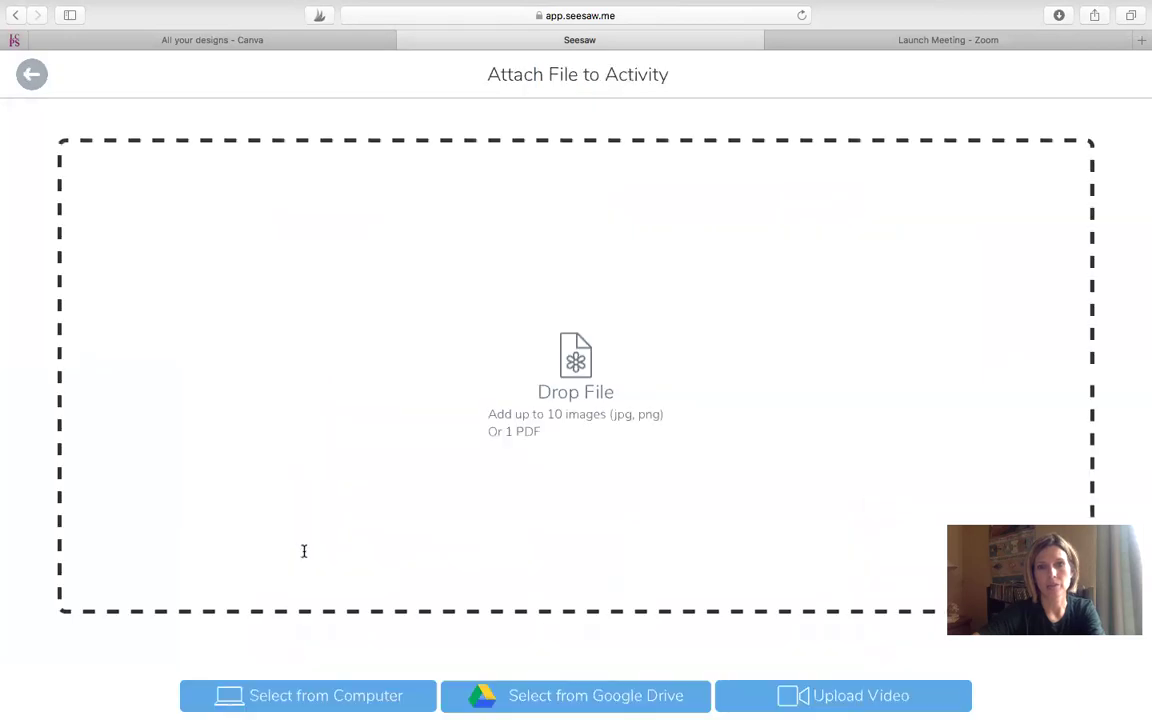
pyautogui.click(386, 702)
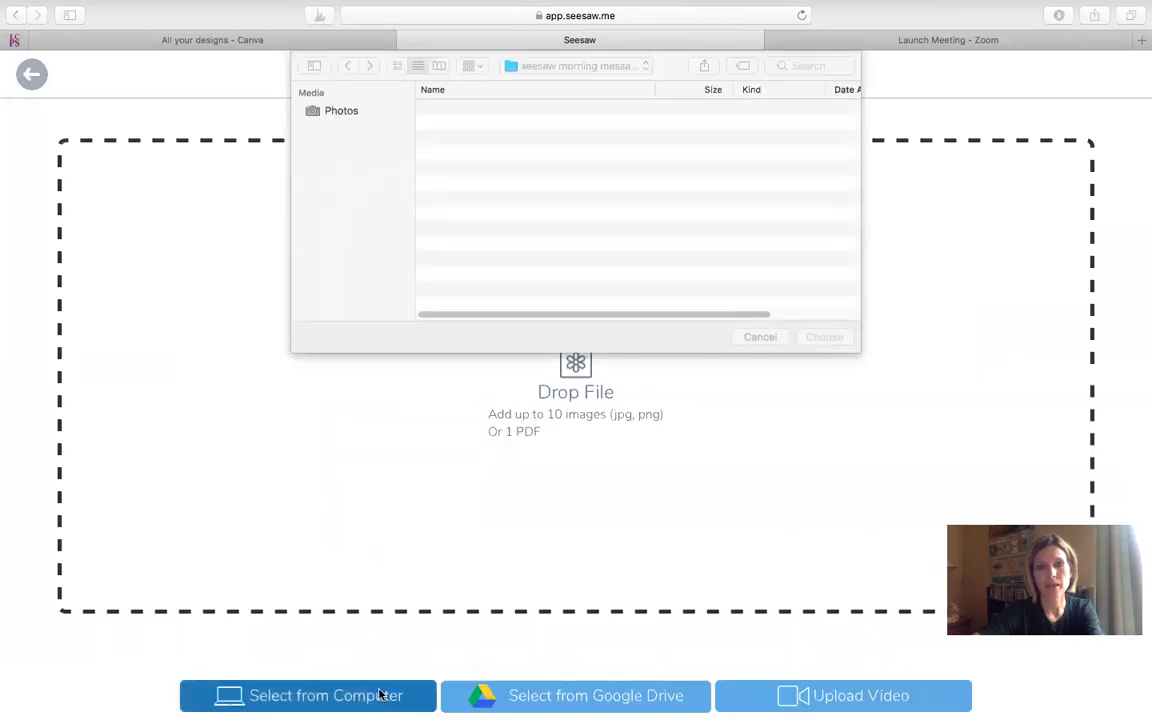
# Browse to Desktop > seesaw morning messages > seesaw morning messages and select Slide11.jpg
pyautogui.click(338, 193)
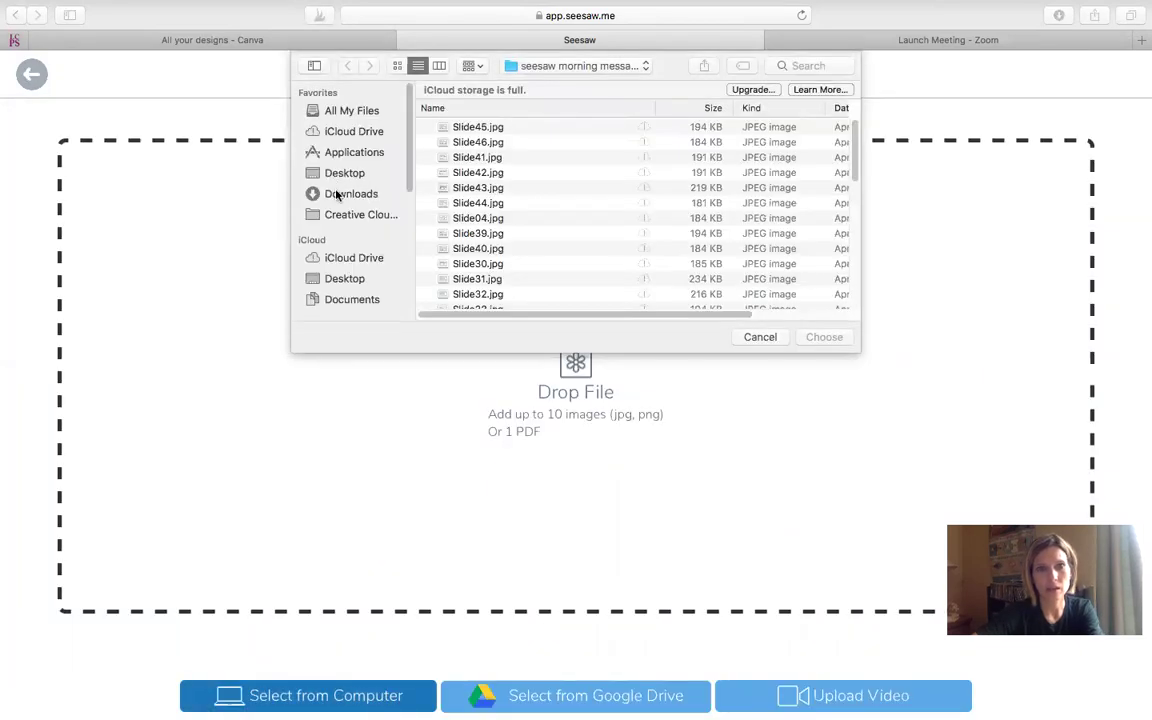
pyautogui.click(330, 174)
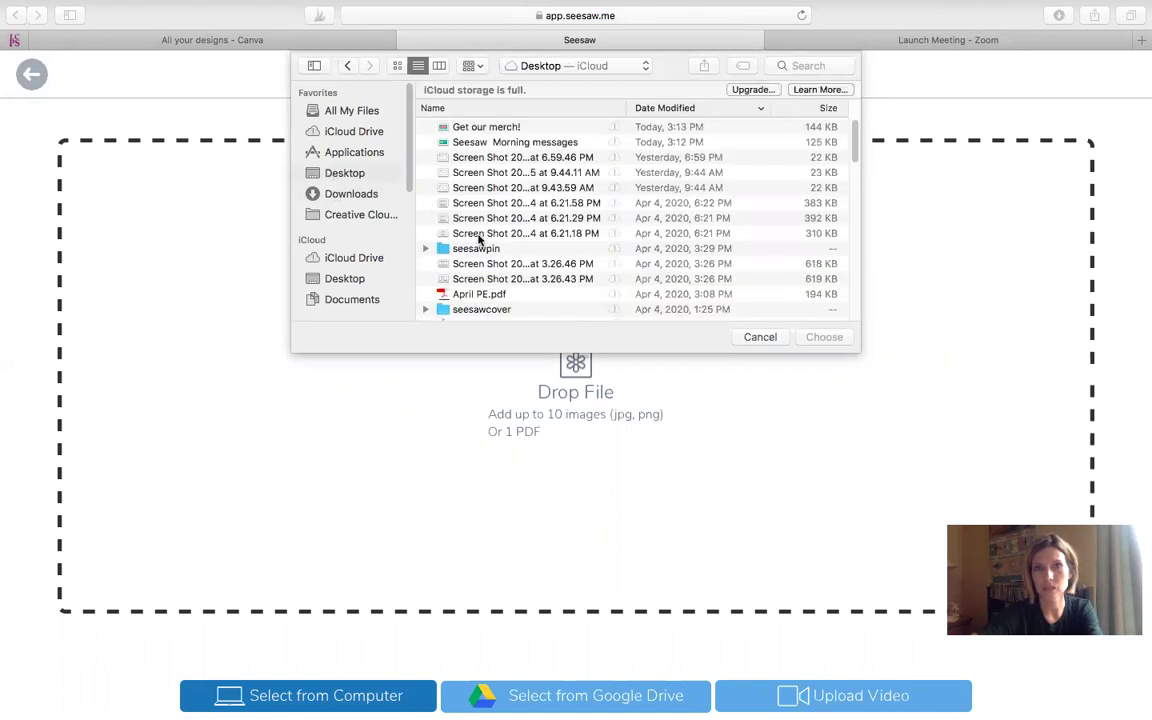
pyautogui.scroll(-3, 488, 240)
pyautogui.scroll(-1, 510, 270)
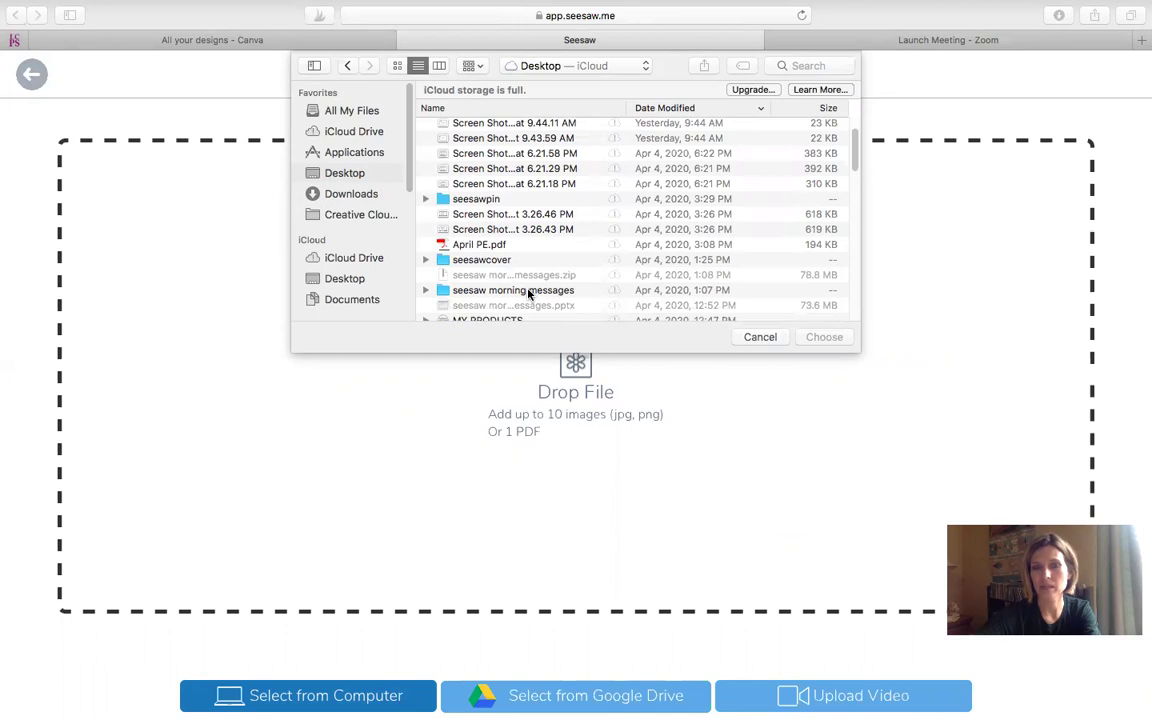
pyautogui.doubleClick(528, 292)
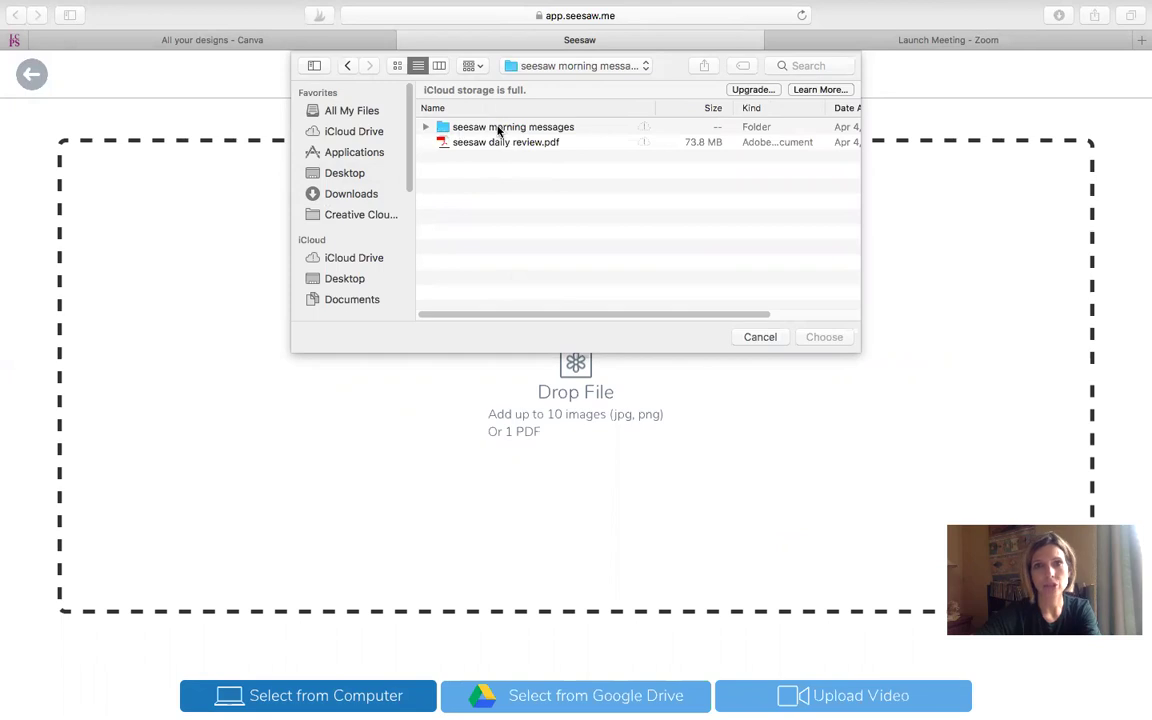
pyautogui.doubleClick(498, 130)
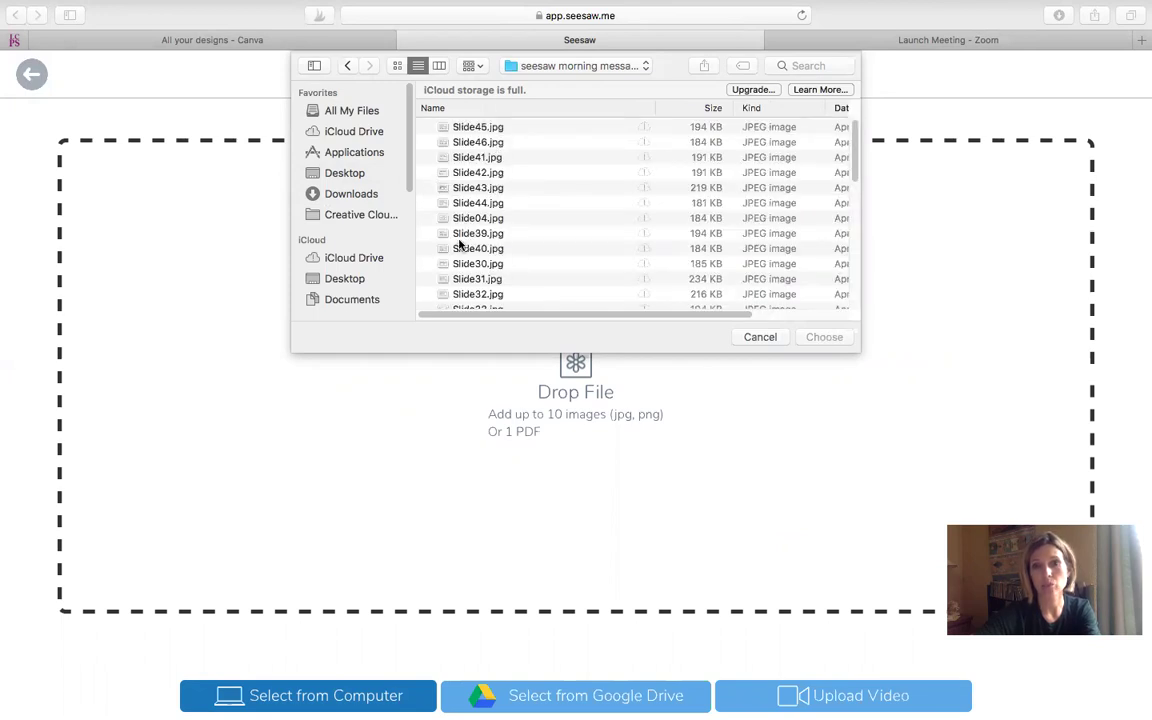
pyautogui.scroll(-10, 460, 242)
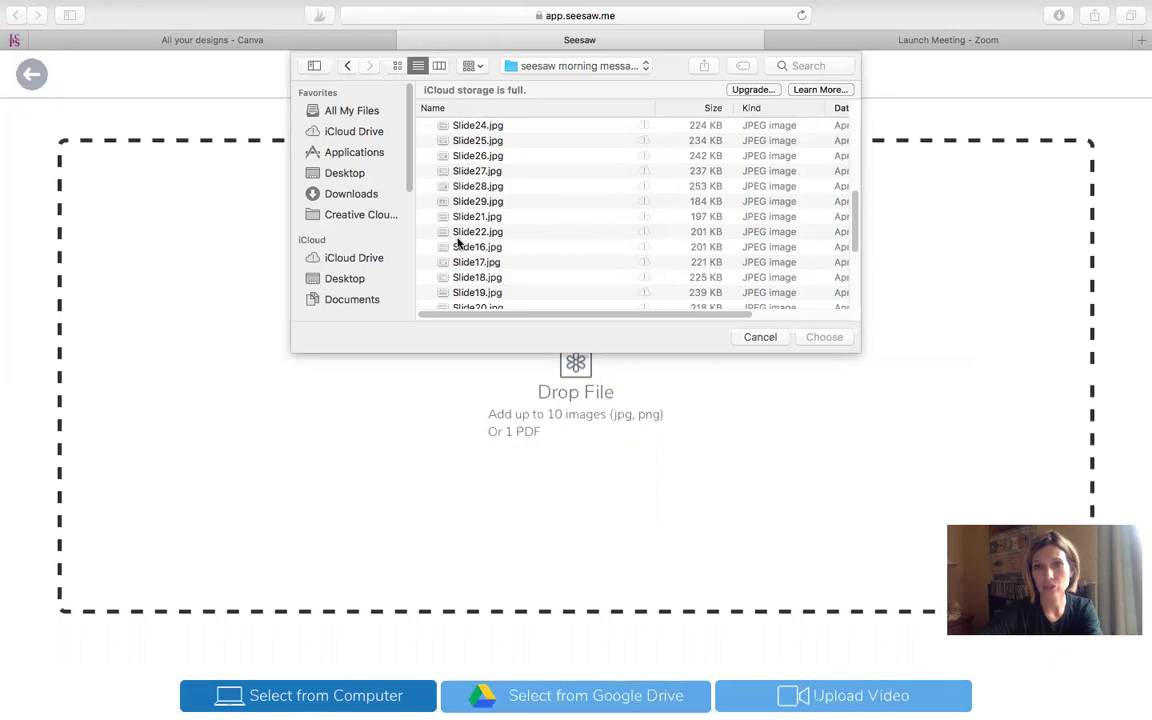
pyautogui.scroll(-5, 452, 242)
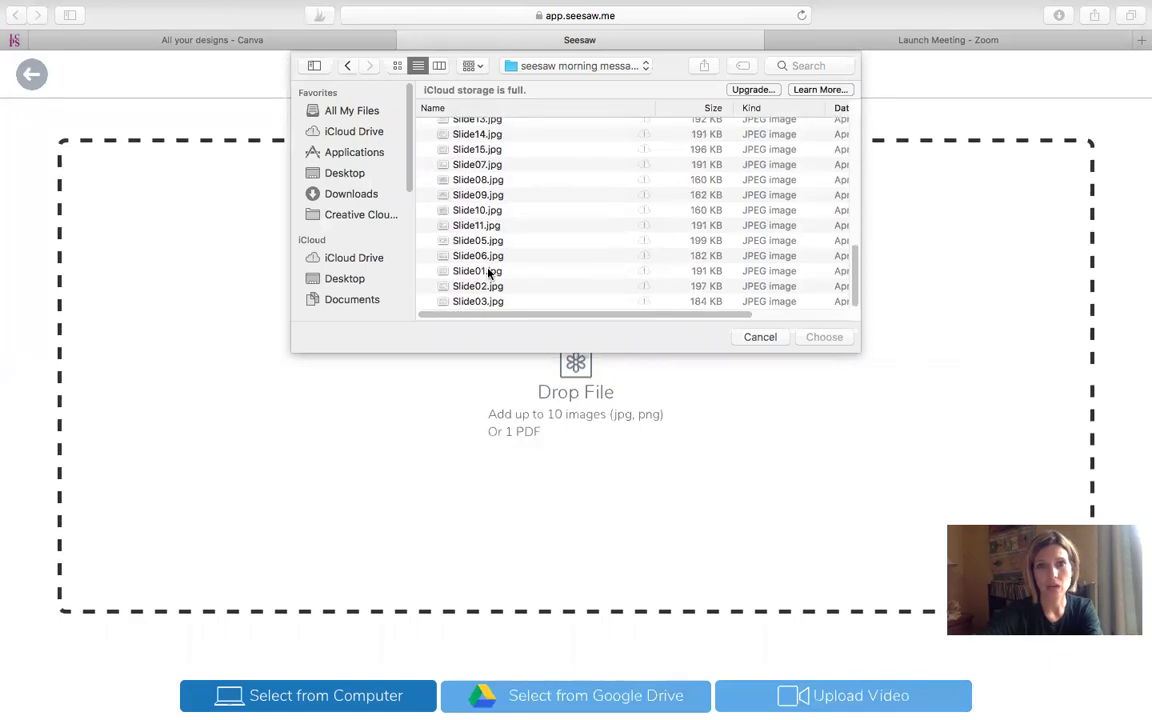
pyautogui.click(477, 227)
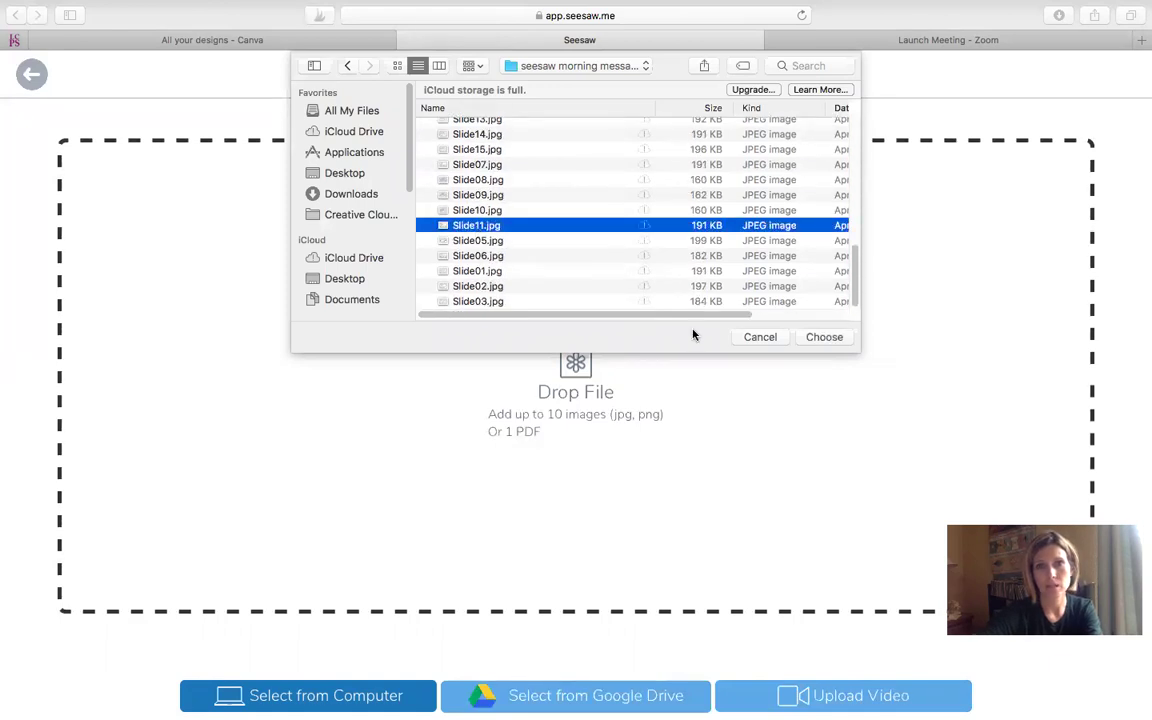
# Upload Slide11.jpg and accept it in the editor as the student template
pyautogui.click(822, 338)
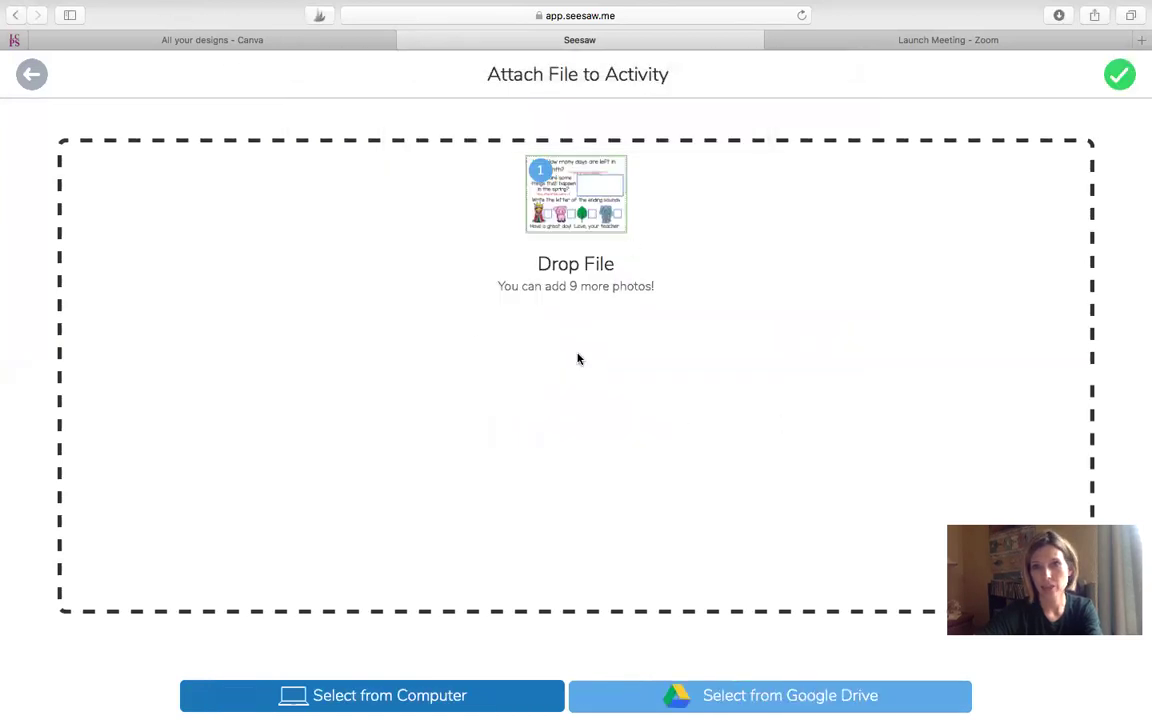
pyautogui.click(1120, 78)
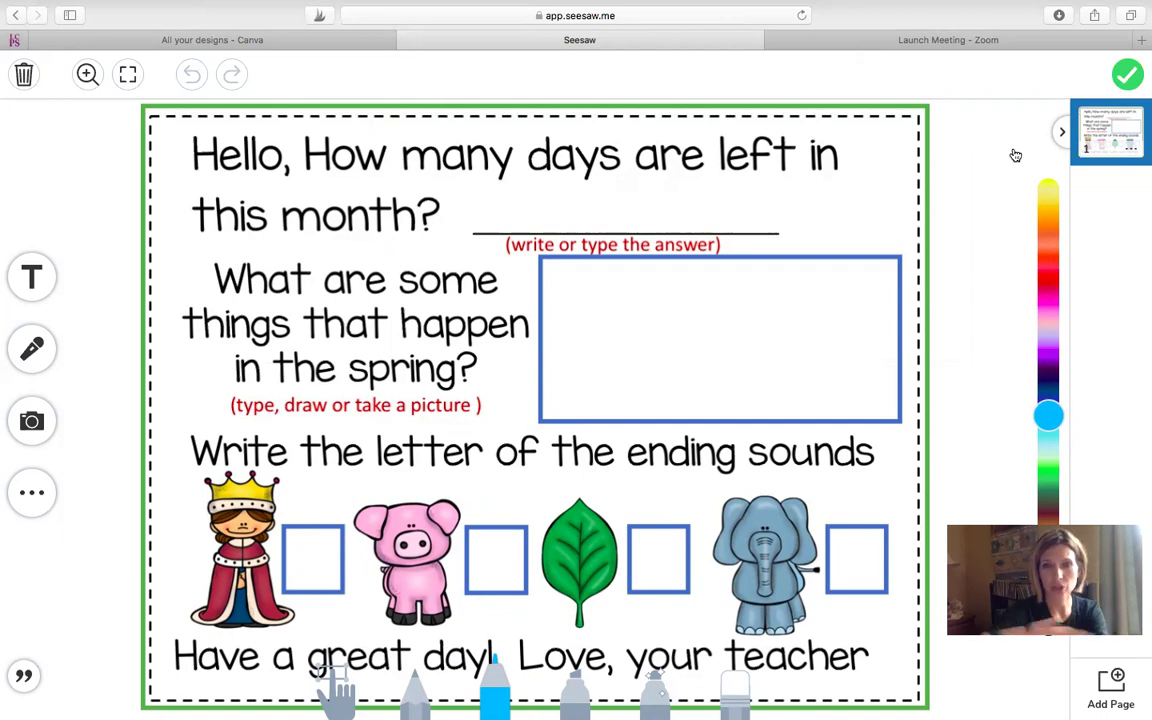
pyautogui.click(1127, 76)
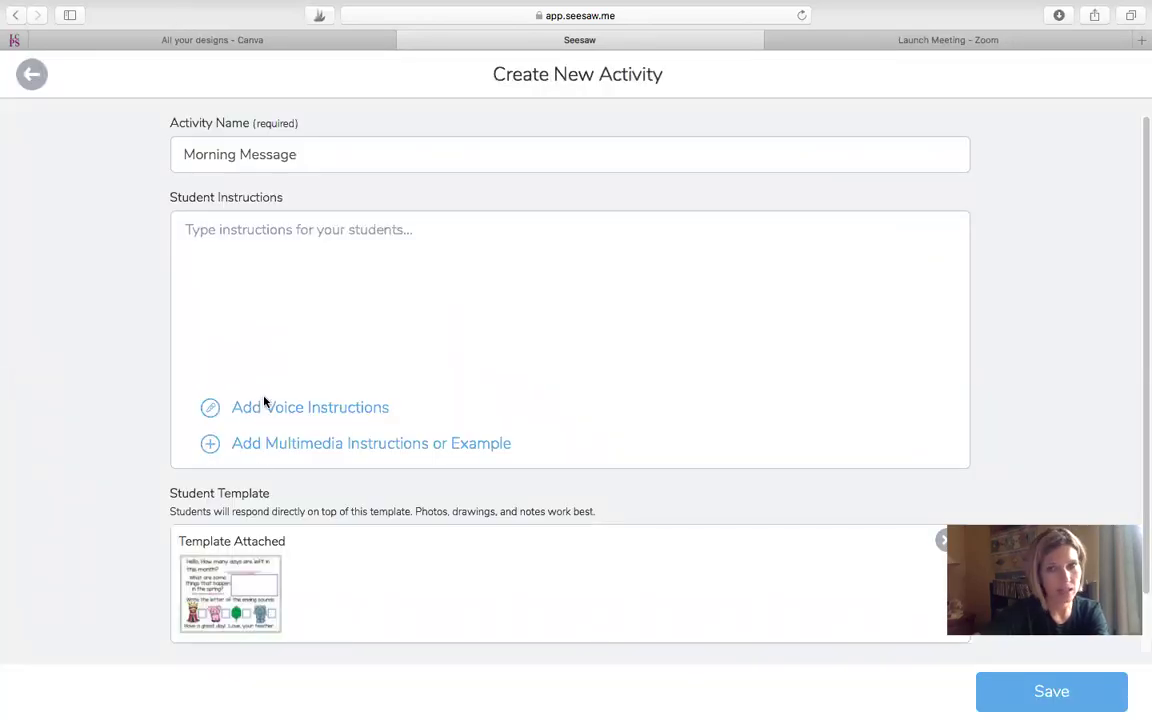
# Enter instructions 'Use seesaw tools to complete morning message' and save the activity
pyautogui.click(194, 230)
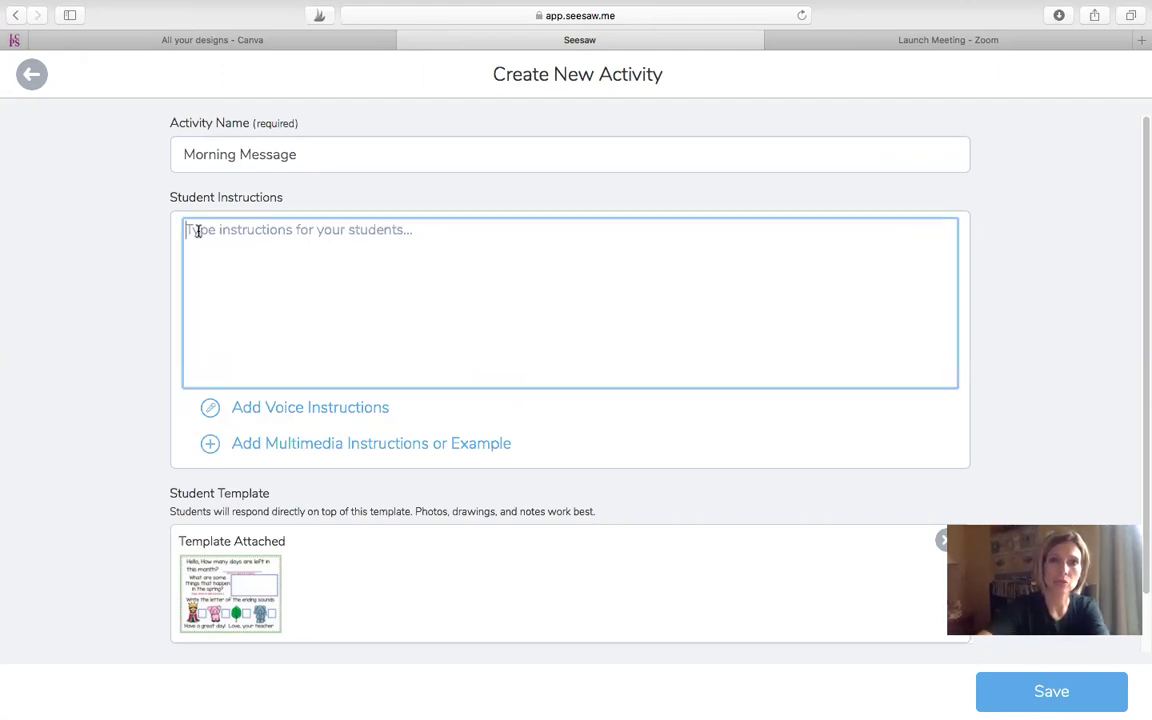
pyautogui.write('Use sees')
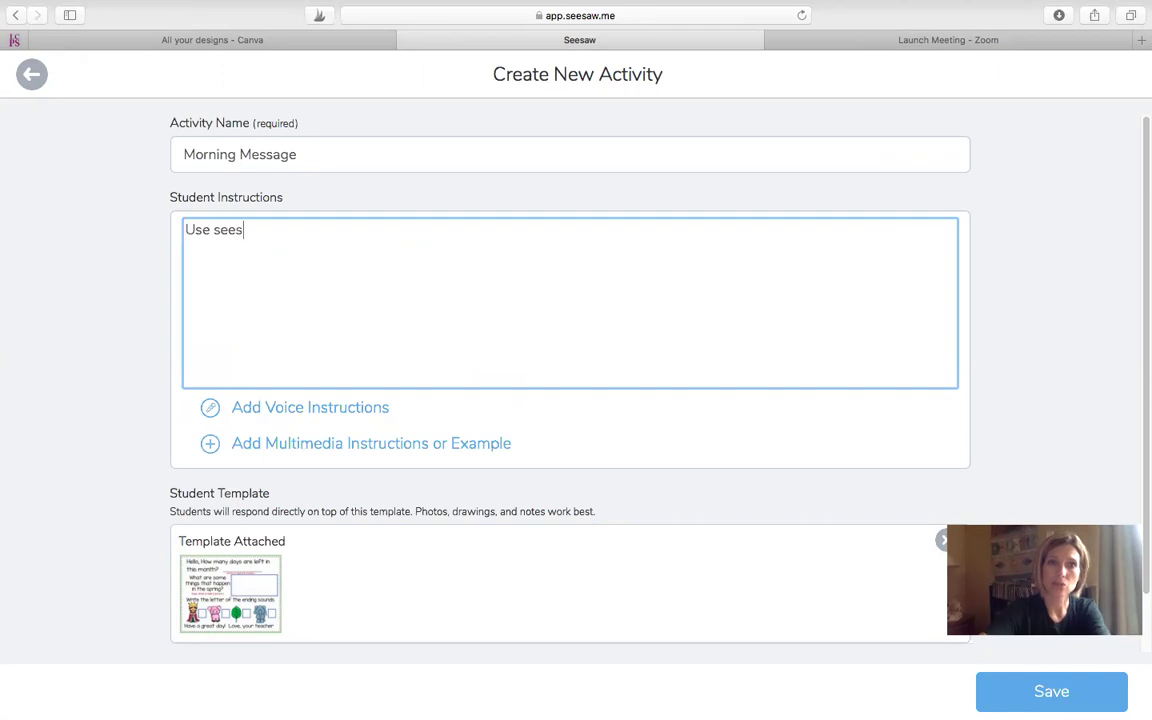
pyautogui.write('aw tools to')
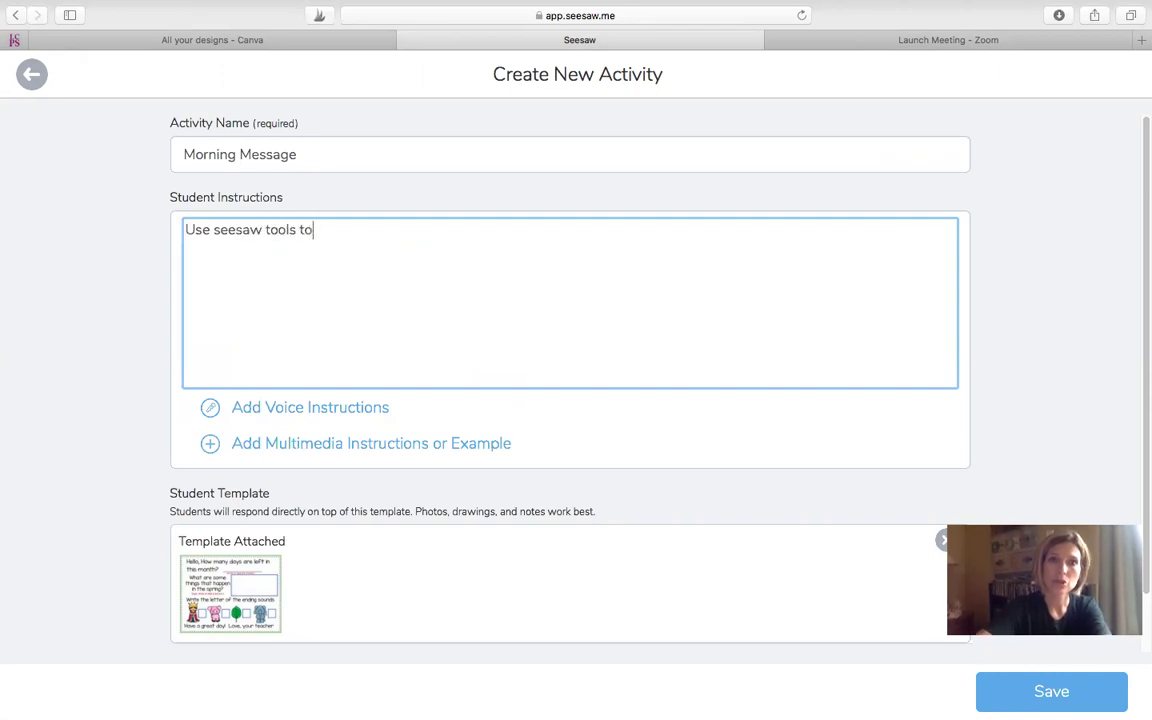
pyautogui.write(' complete')
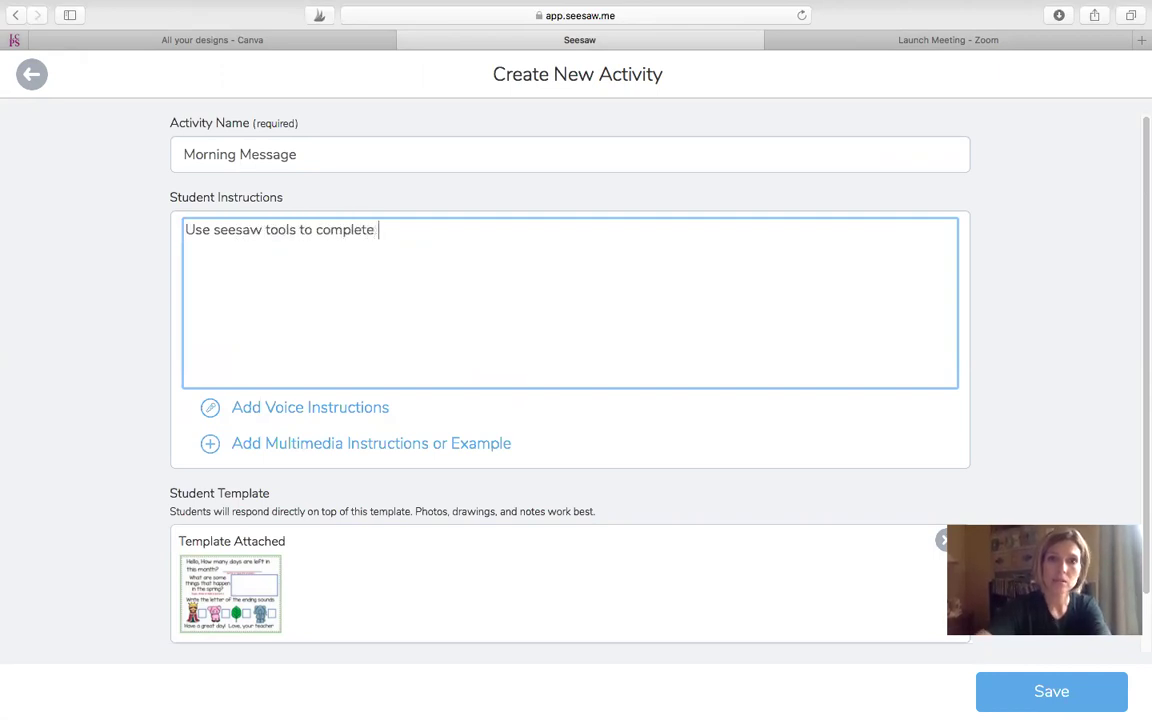
pyautogui.write(' morning ')
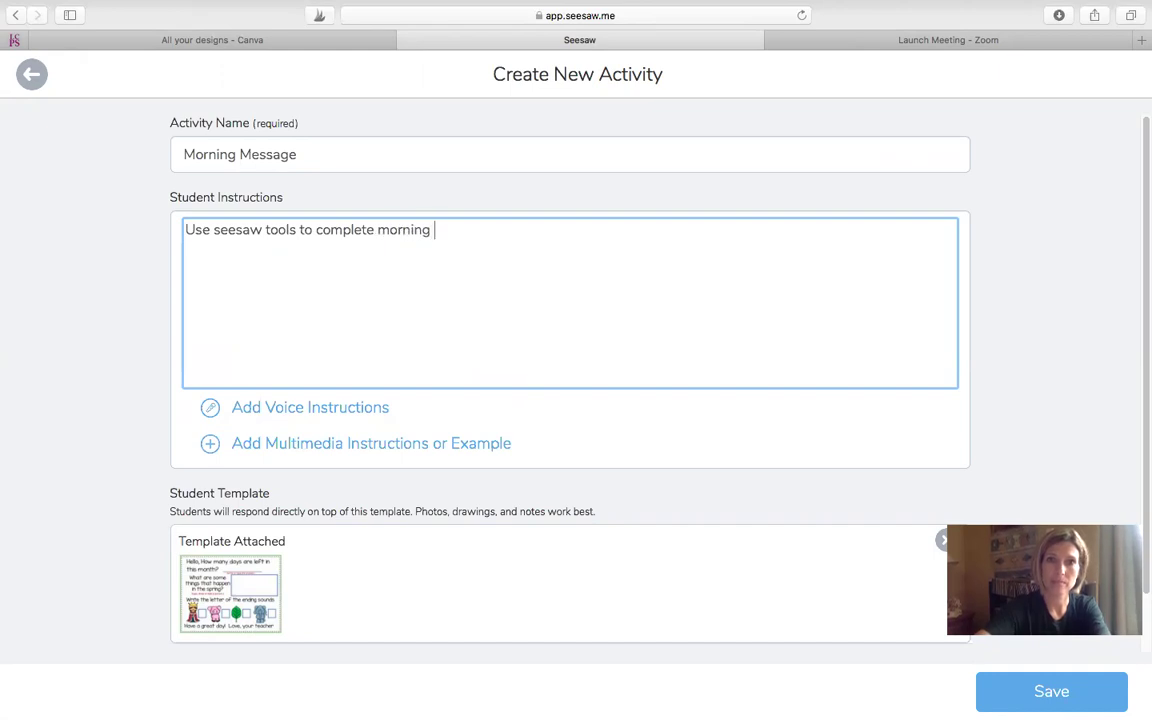
pyautogui.write('message')
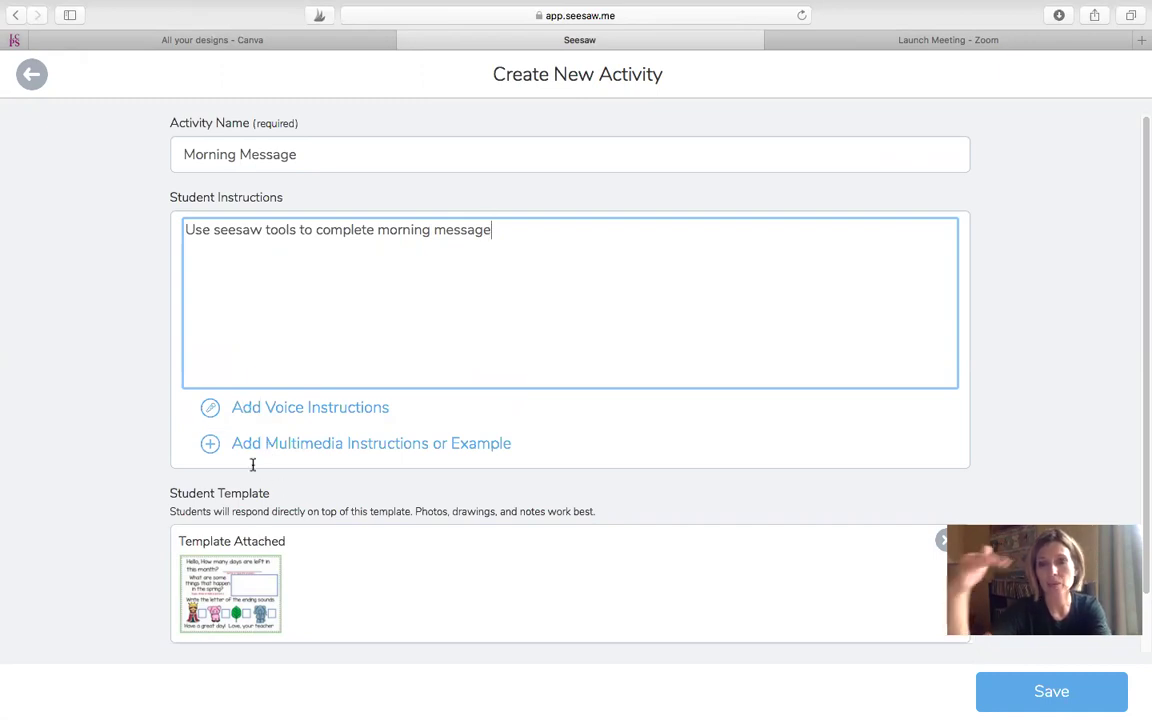
pyautogui.scroll(-1, 252, 465)
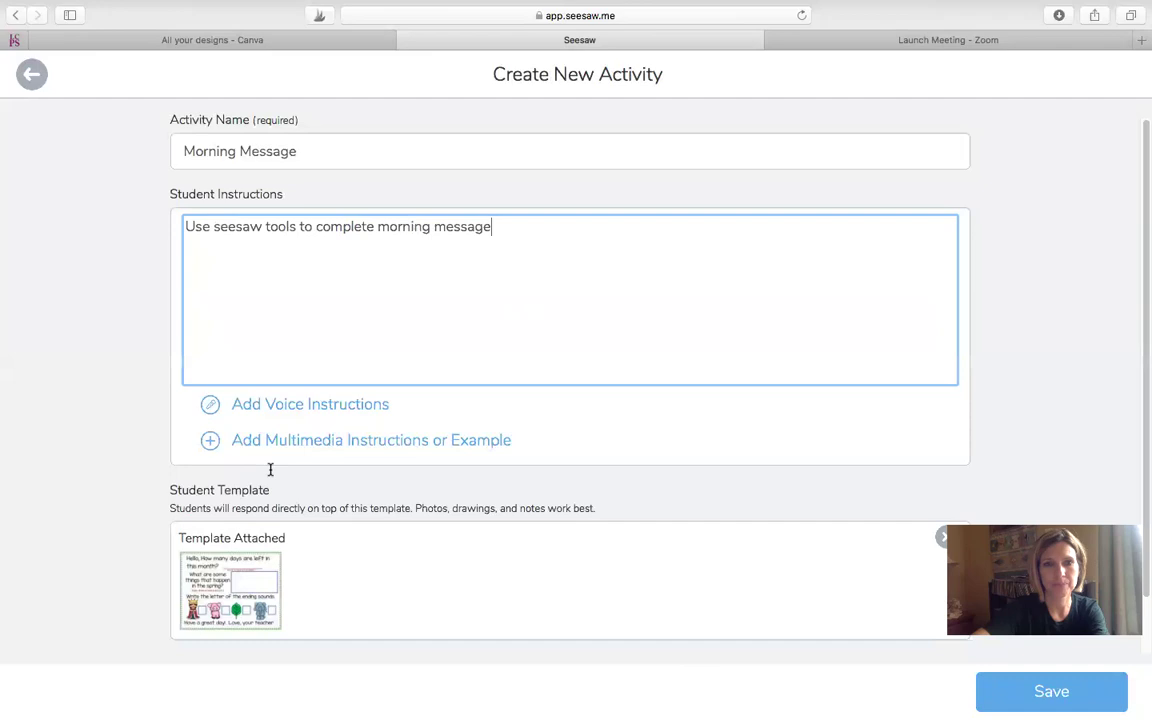
pyautogui.click(1025, 700)
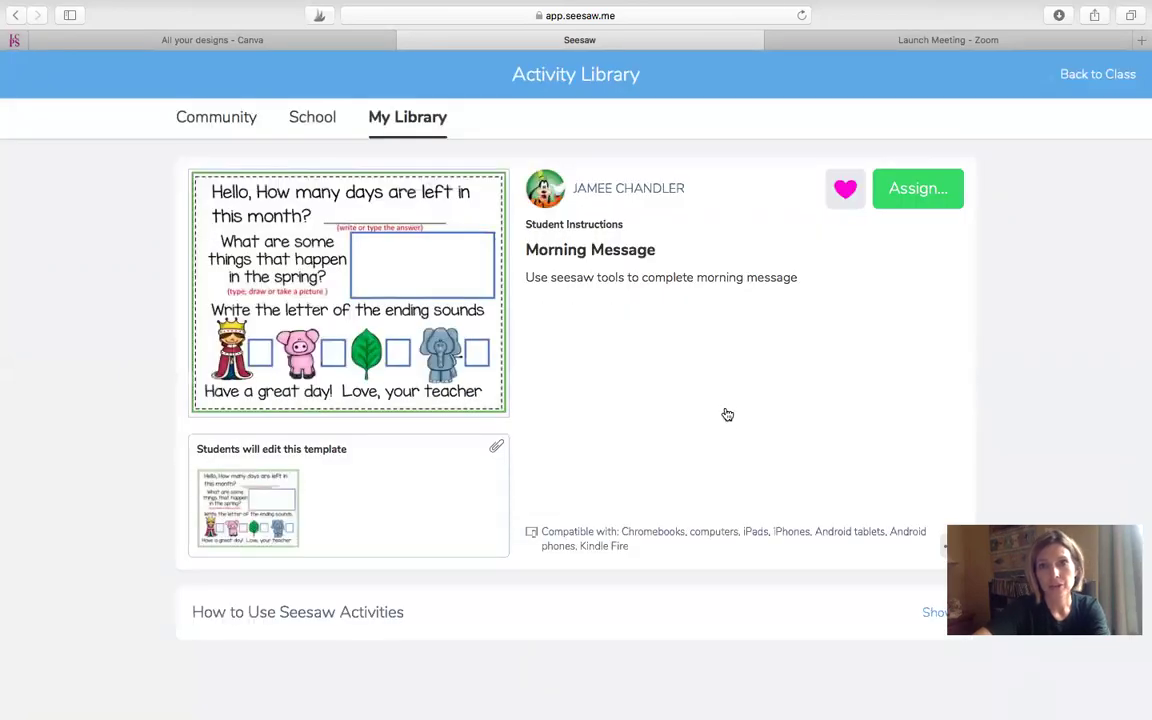
# Assign Morning Message to Sample Class's five students, filed under the Morning Messages folder
pyautogui.click(897, 190)
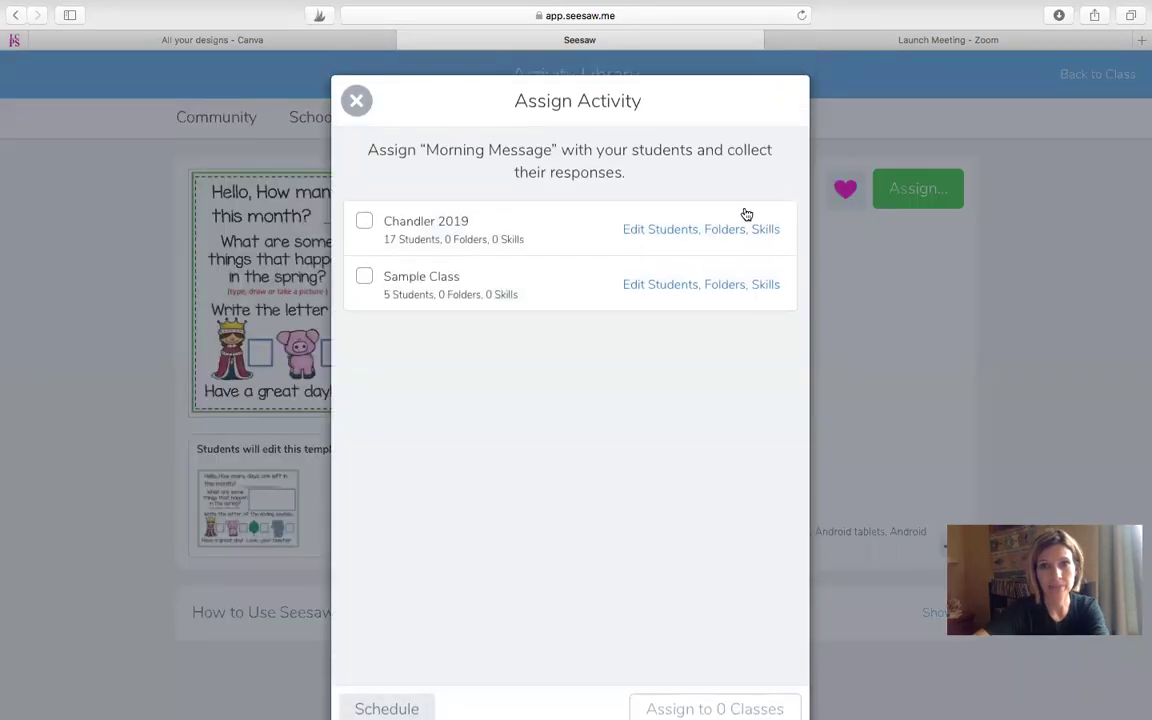
pyautogui.click(365, 278)
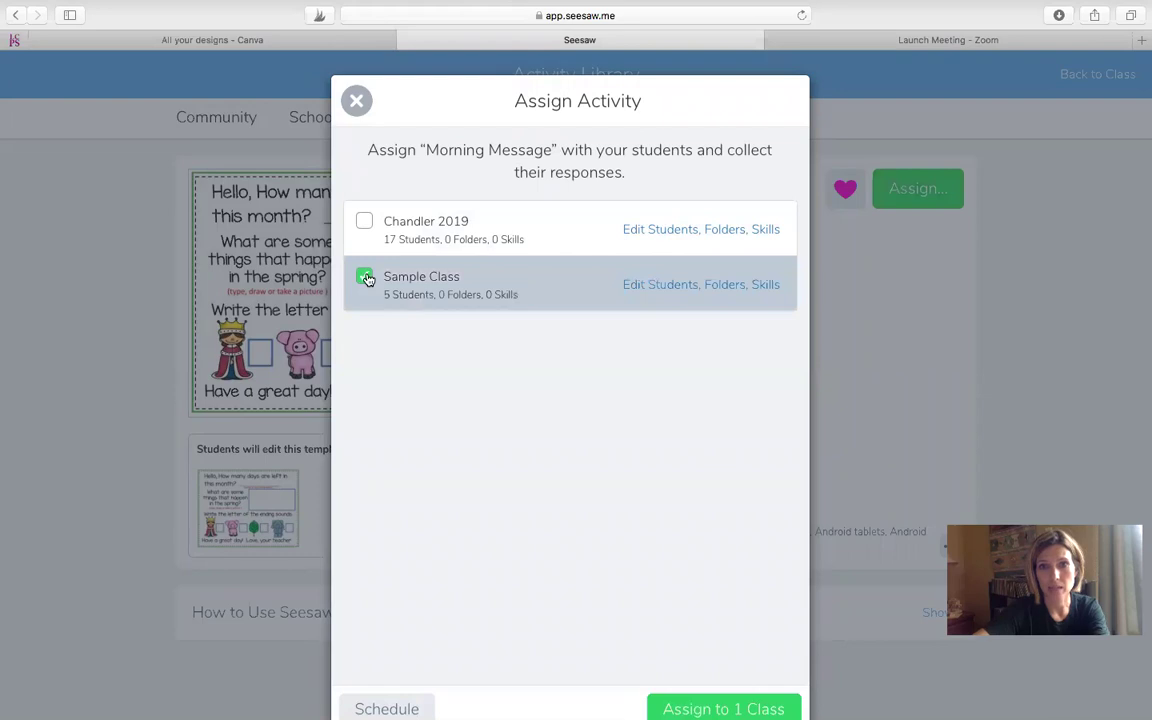
pyautogui.click(679, 288)
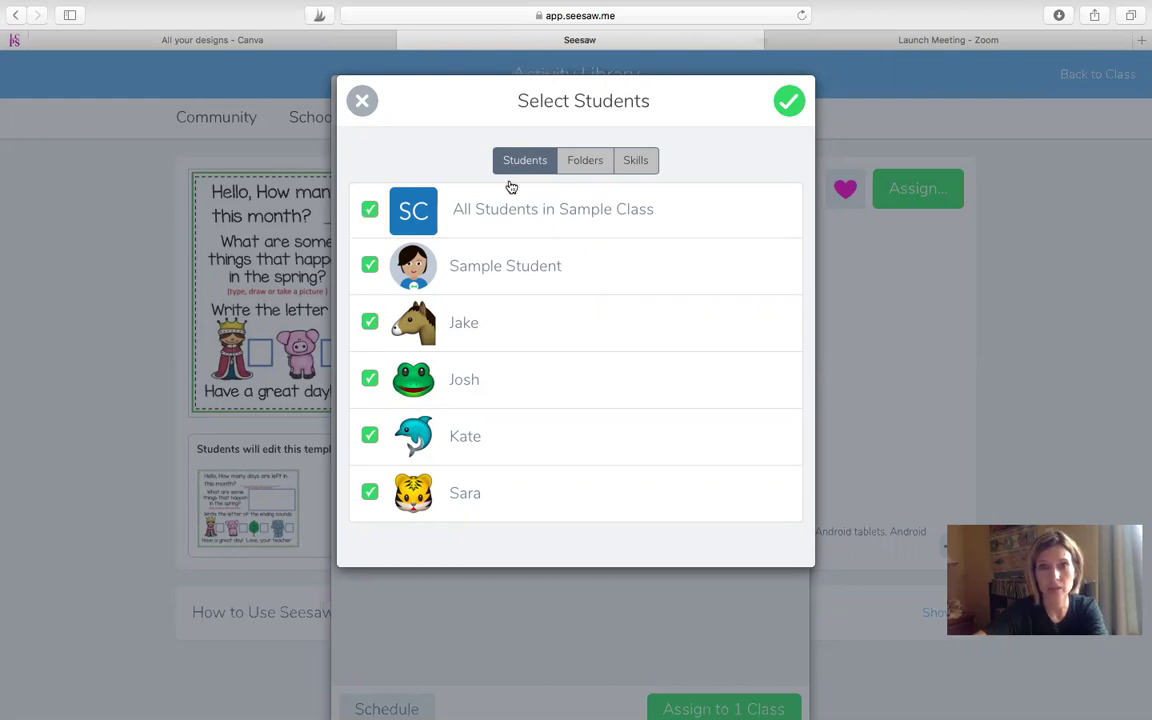
pyautogui.click(583, 161)
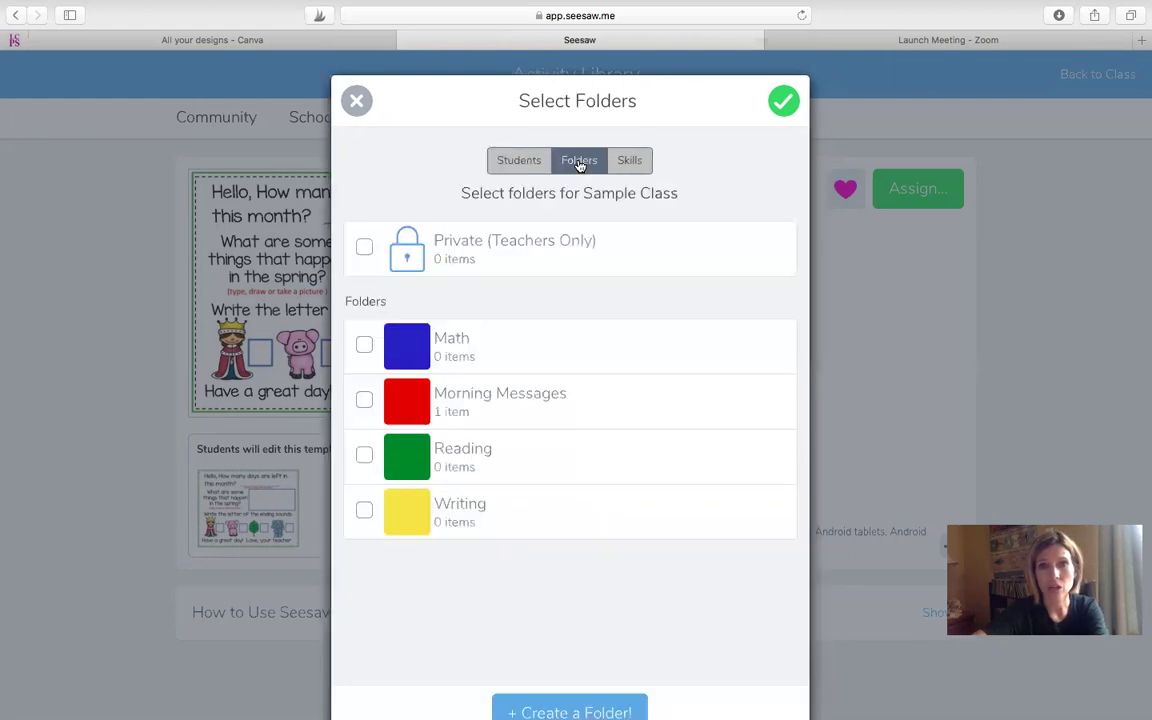
pyautogui.click(364, 402)
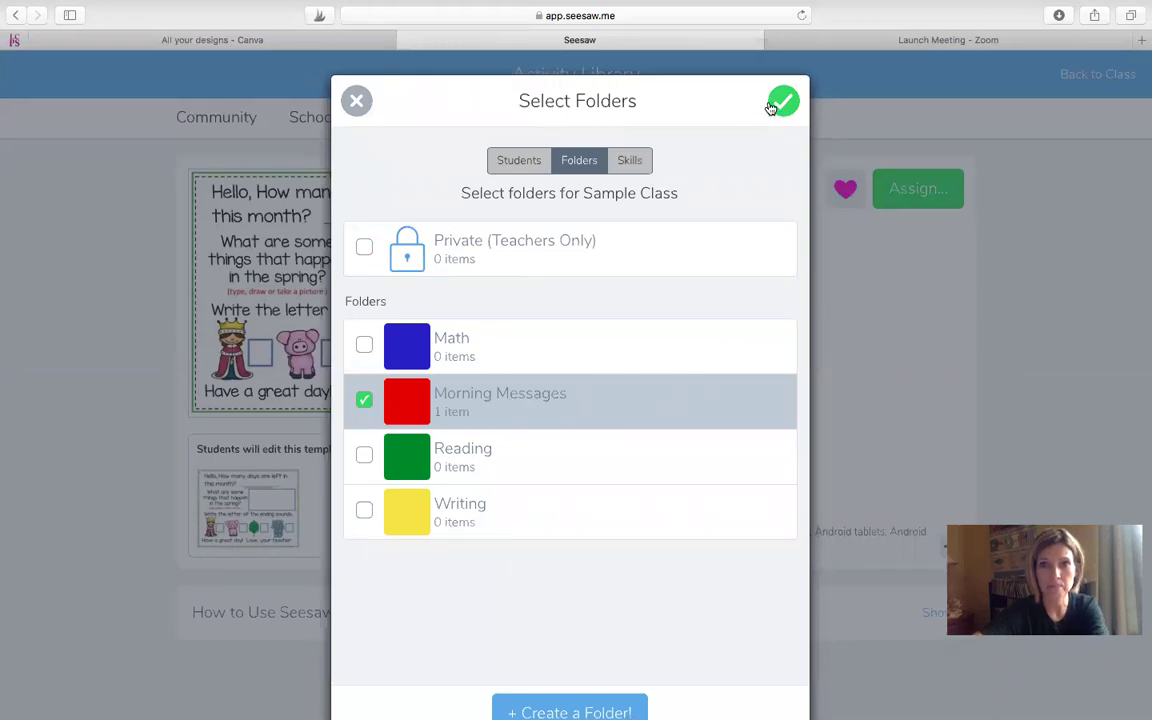
pyautogui.click(530, 160)
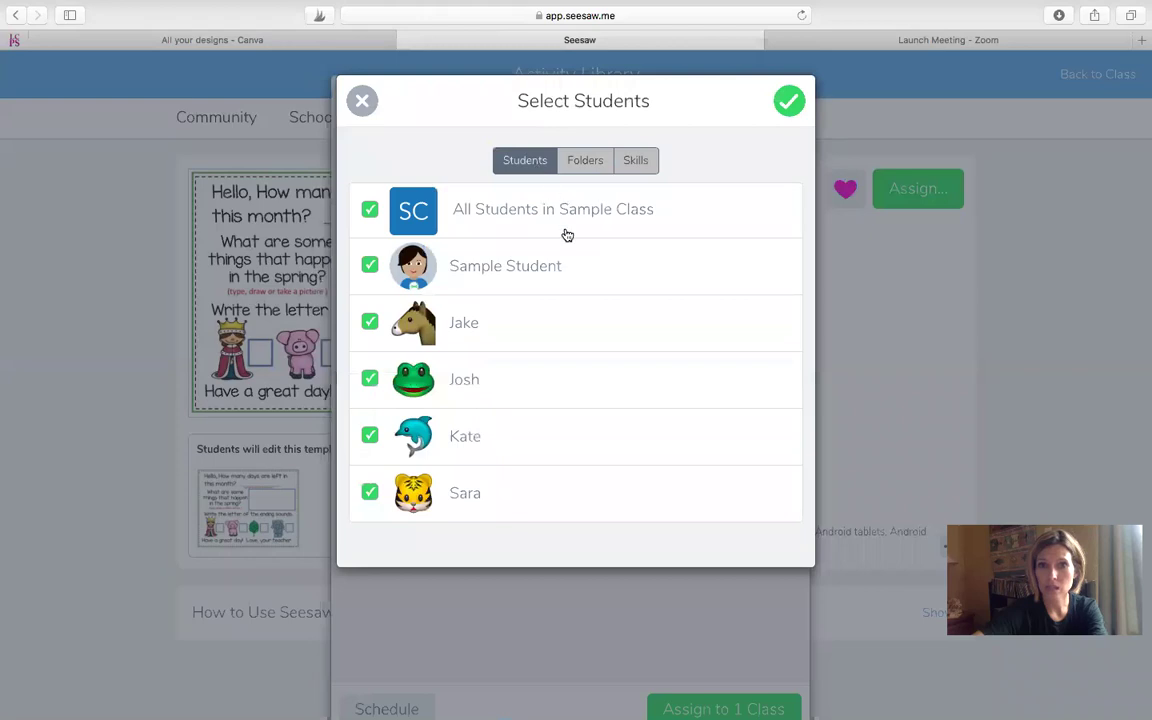
pyautogui.click(790, 104)
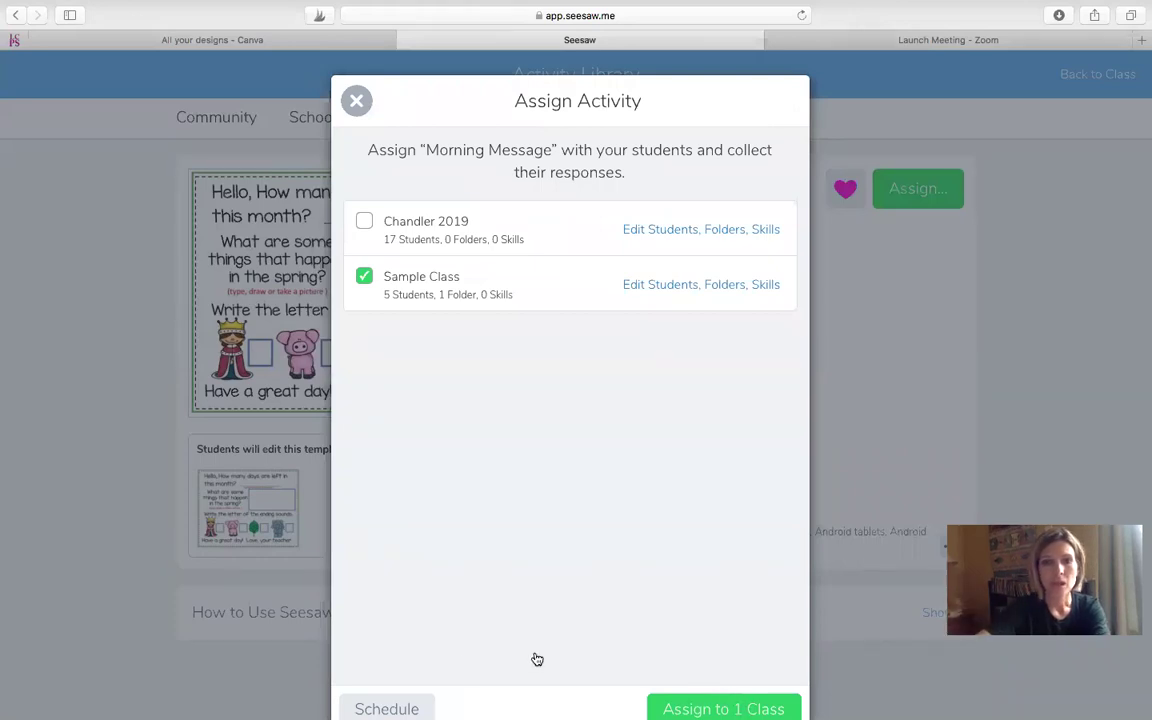
# Schedule the assignment for Apr 7 at 08:00 AM and assign it to Sample Class
pyautogui.click(386, 708)
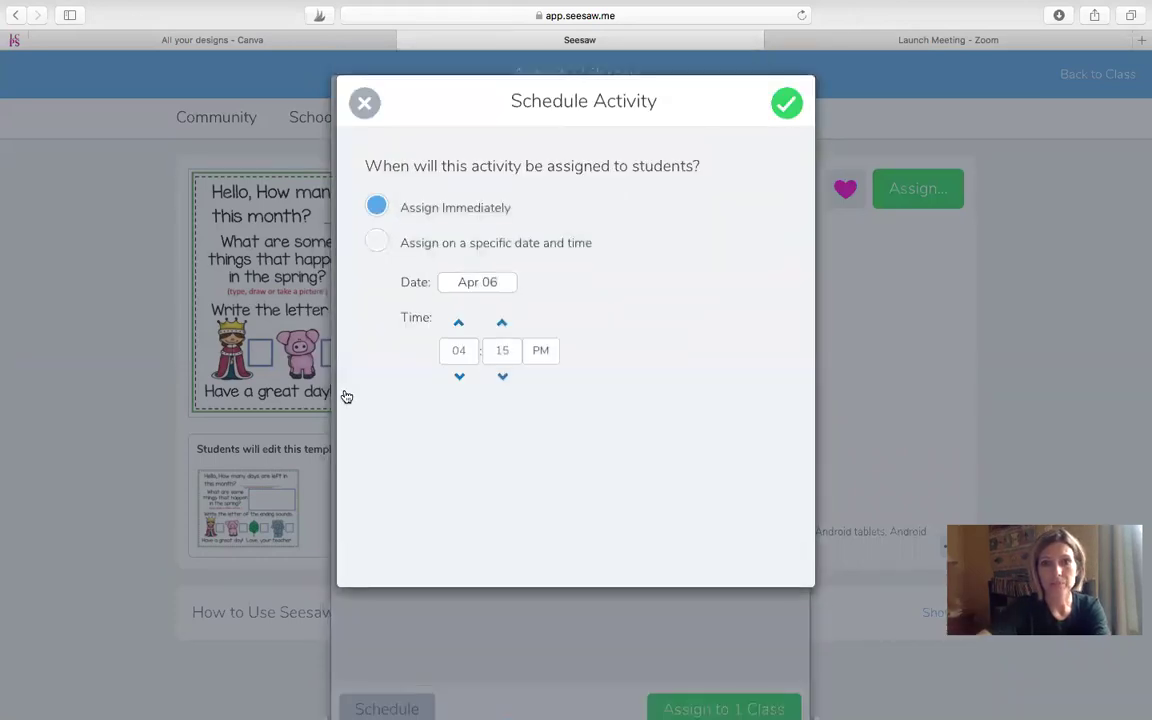
pyautogui.click(376, 242)
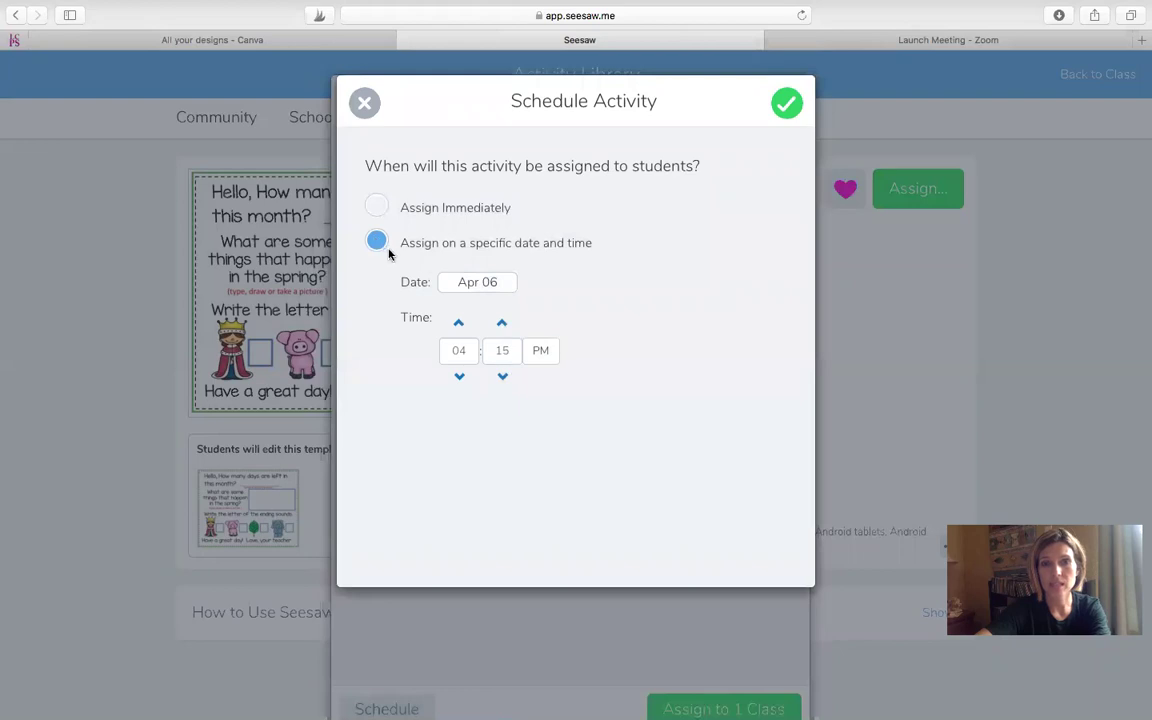
pyautogui.click(466, 284)
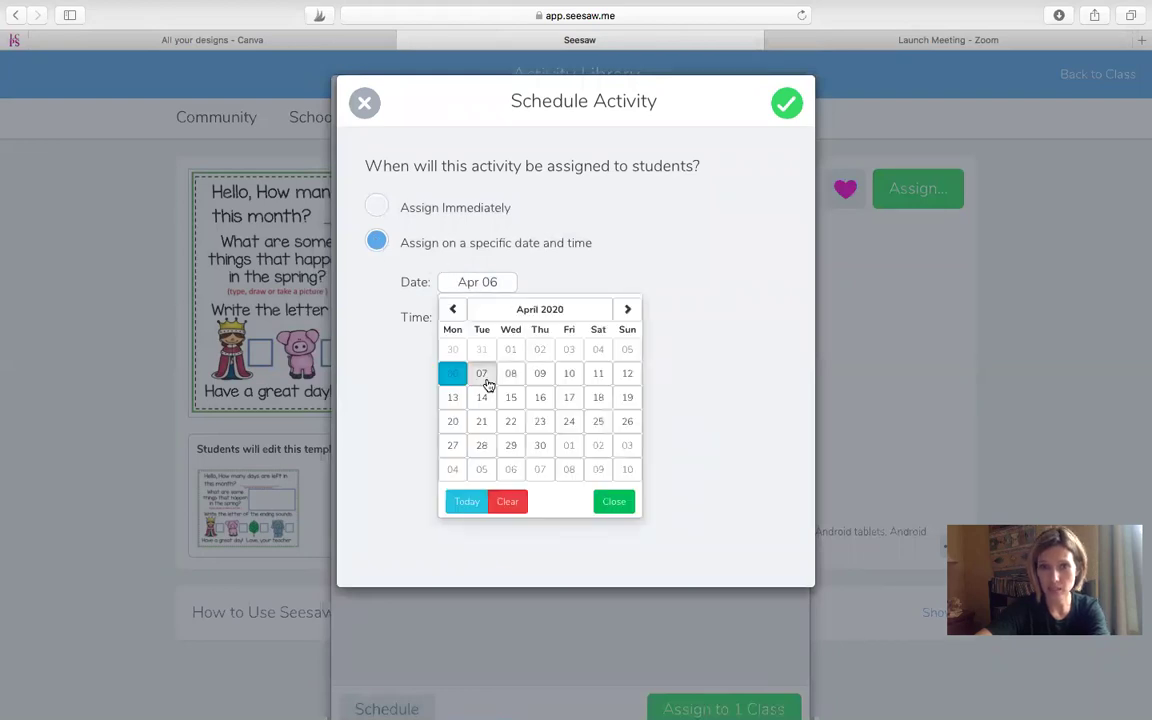
pyautogui.click(487, 376)
pyautogui.click(463, 354)
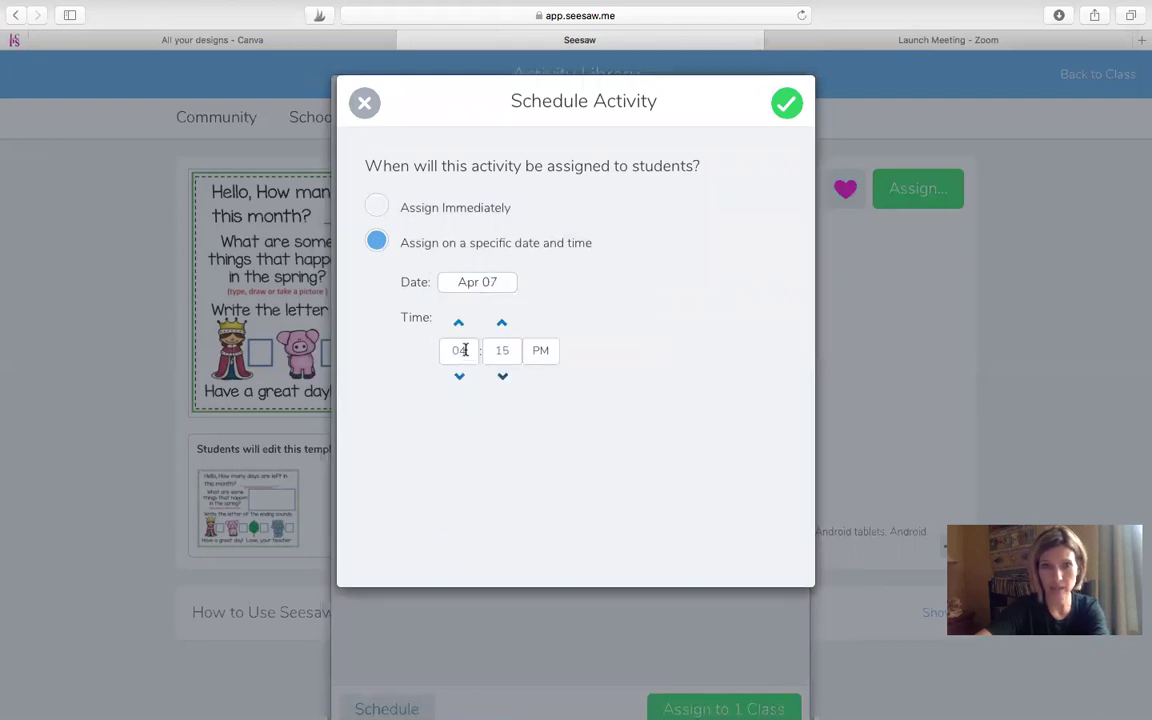
pyautogui.write('8')
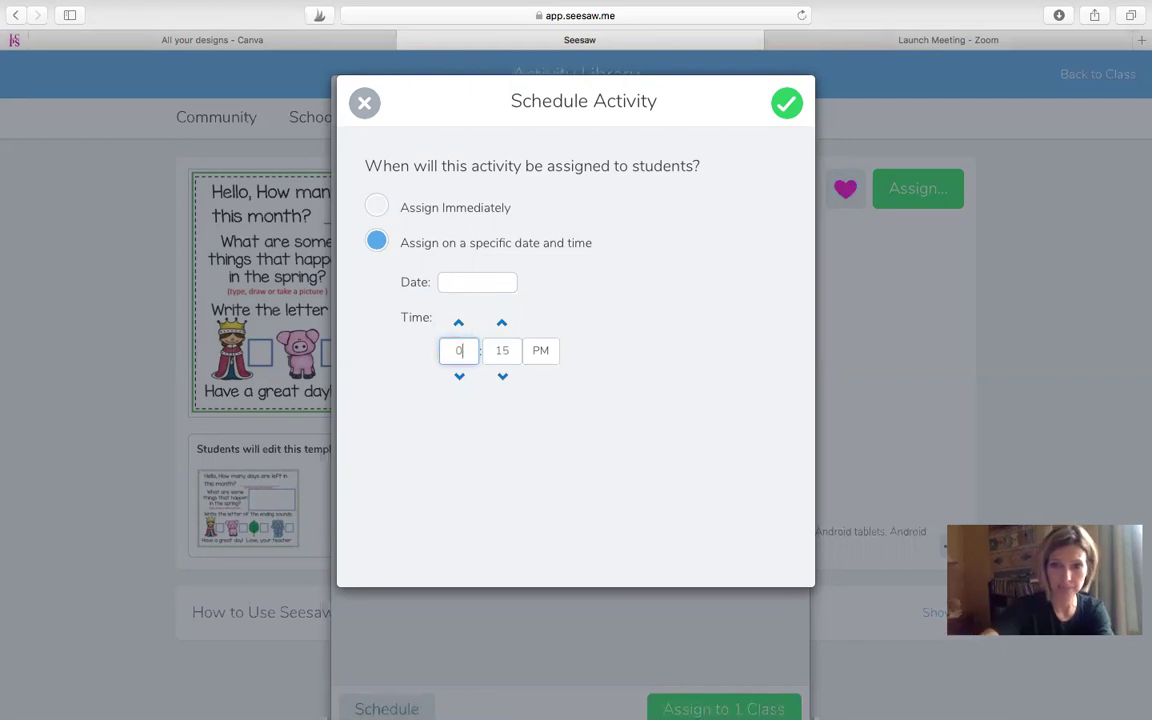
pyautogui.click(505, 351)
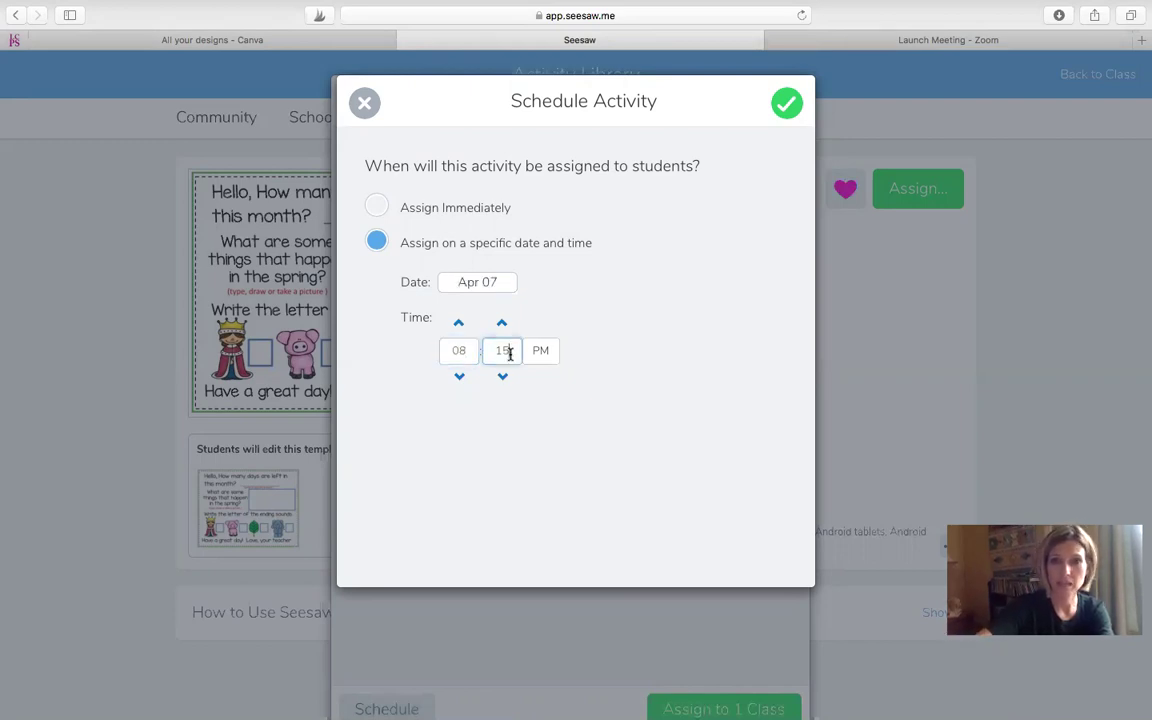
pyautogui.write('00')
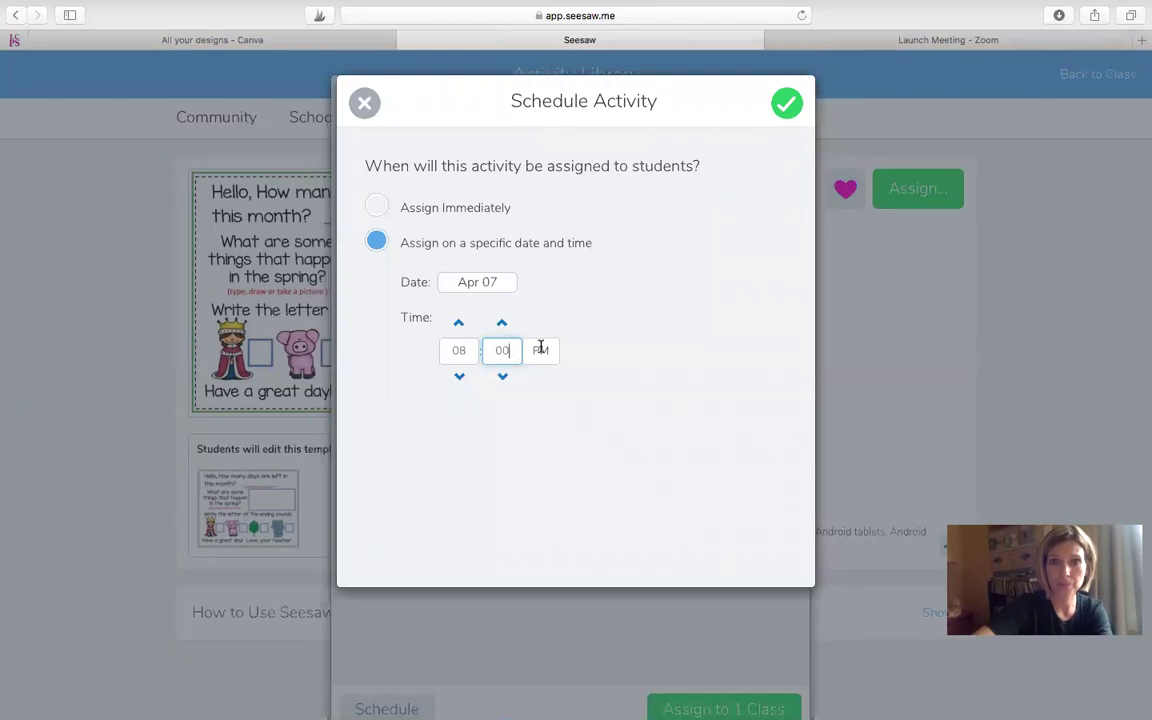
pyautogui.click(541, 350)
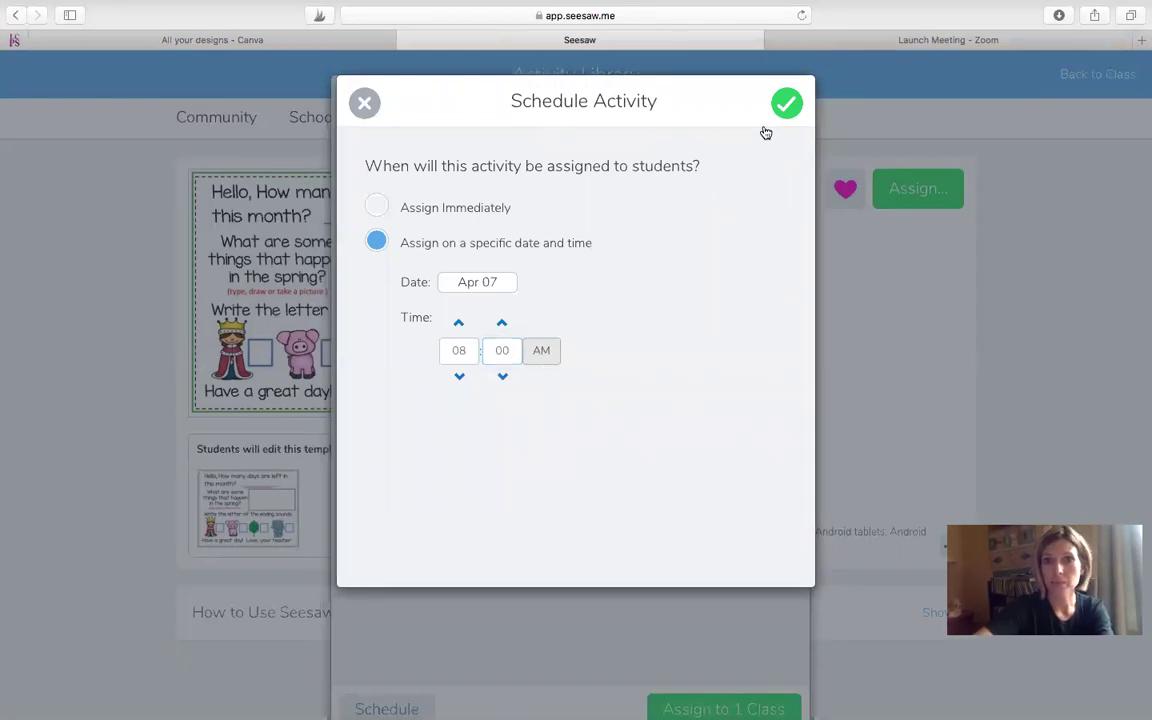
pyautogui.click(787, 103)
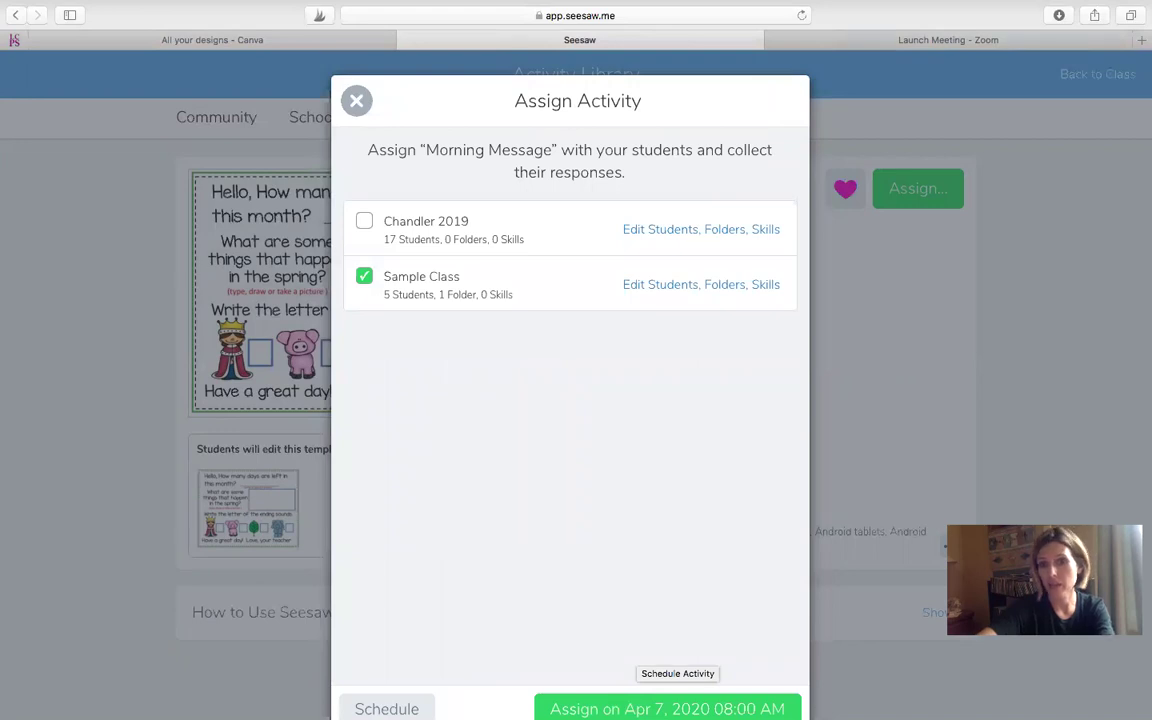
pyautogui.click(667, 706)
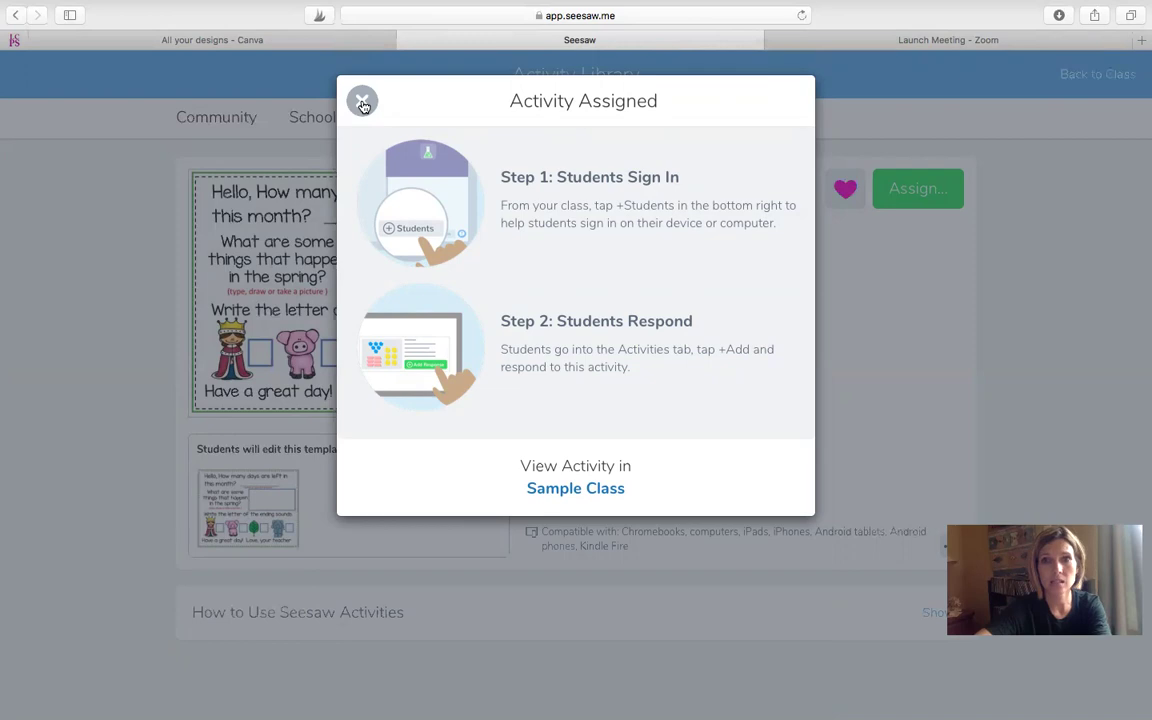
# Dismiss the confirmation, return to Sample Class, and view its Scheduled activities list
pyautogui.click(363, 104)
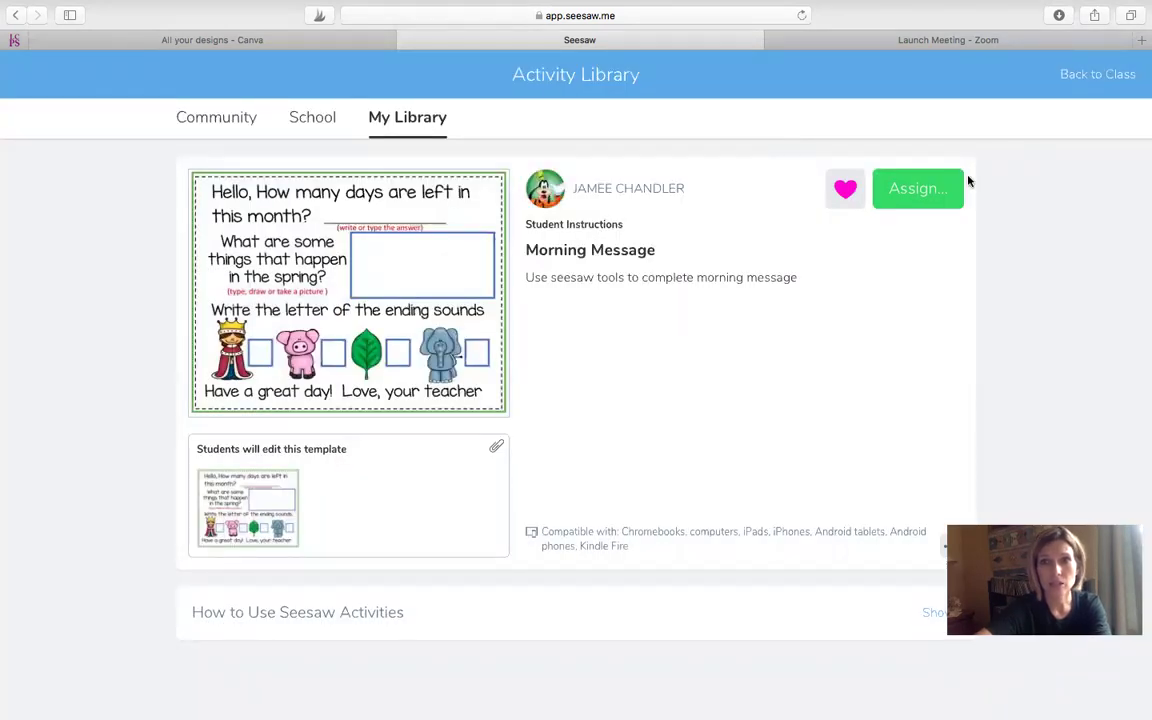
pyautogui.click(1091, 80)
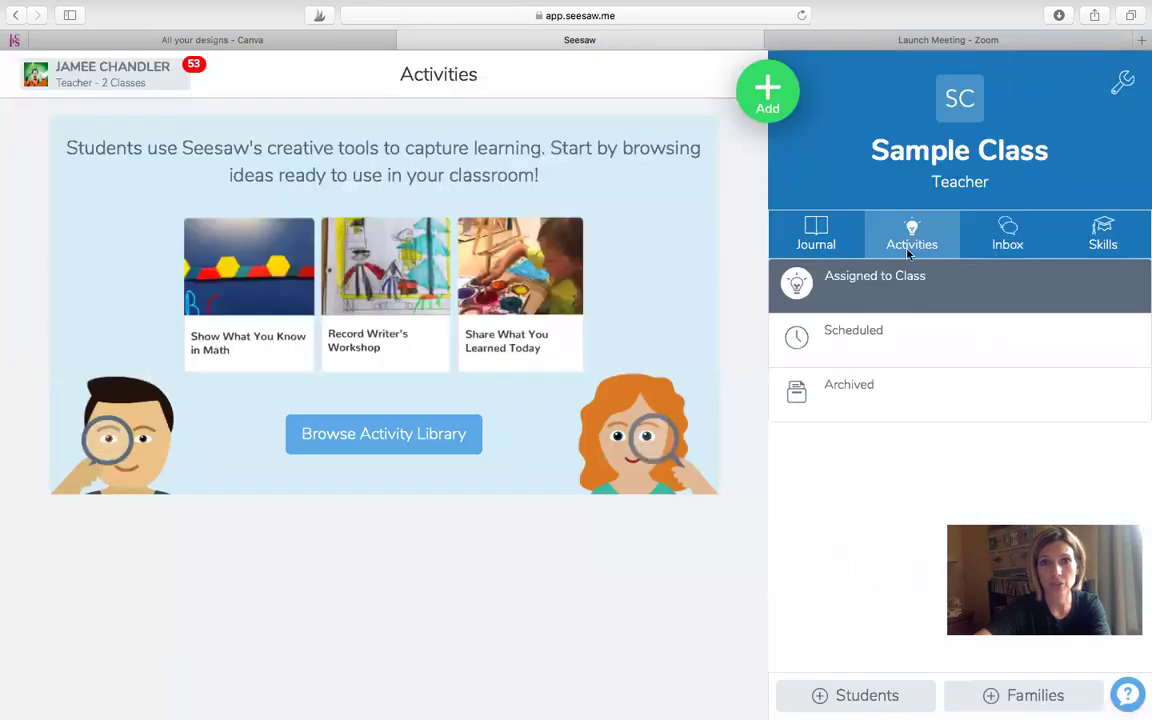
pyautogui.click(822, 238)
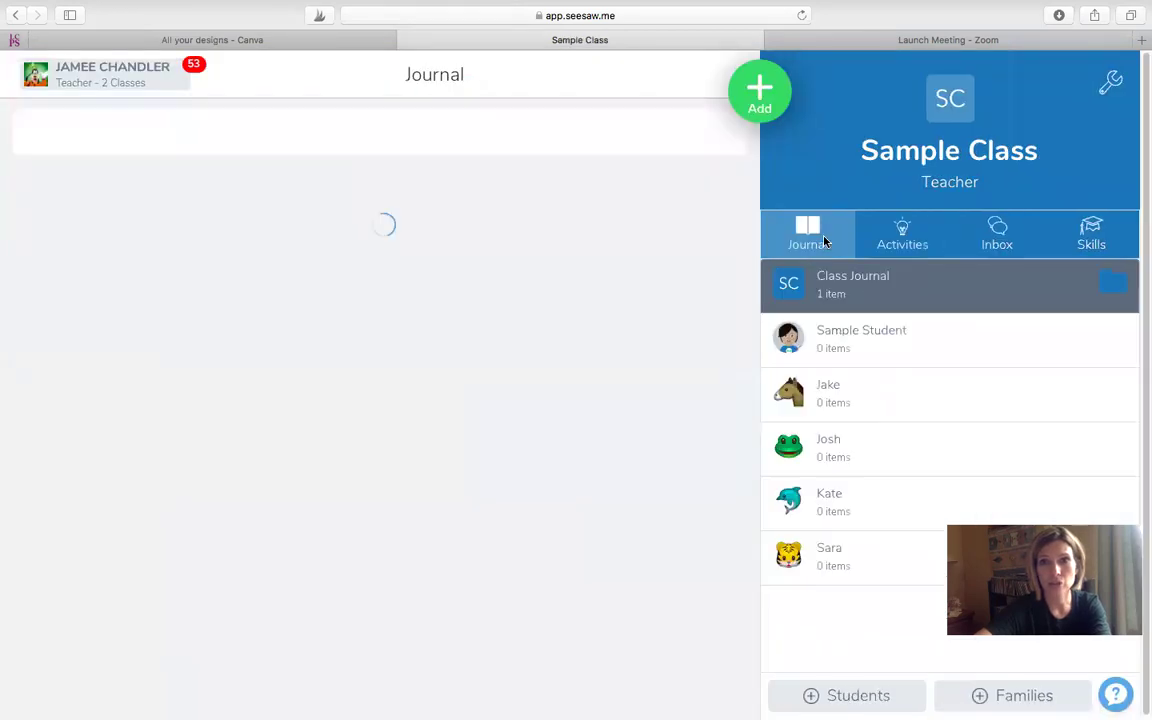
pyautogui.click(848, 455)
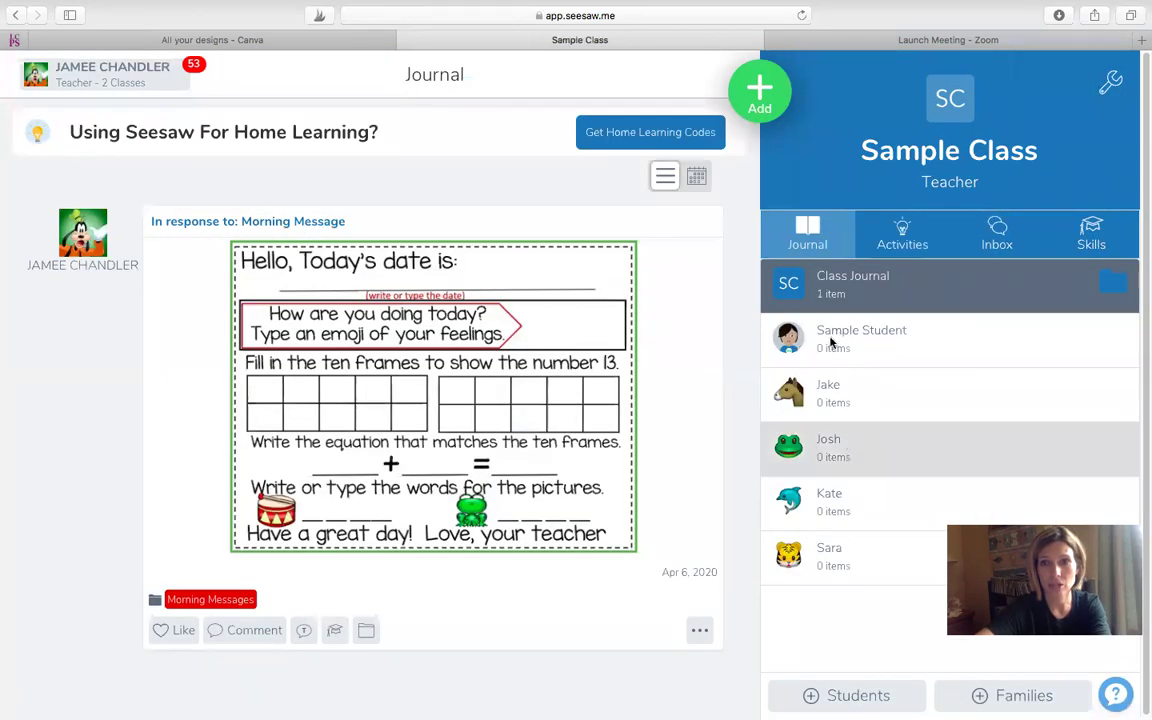
pyautogui.click(905, 237)
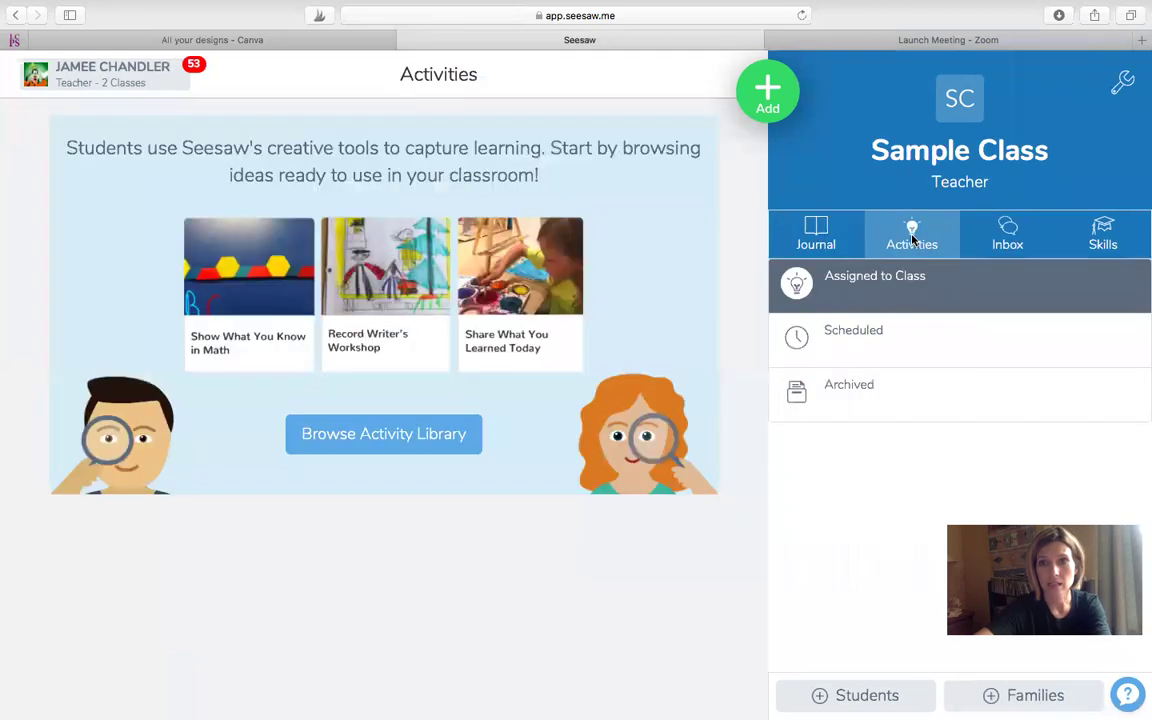
pyautogui.click(864, 338)
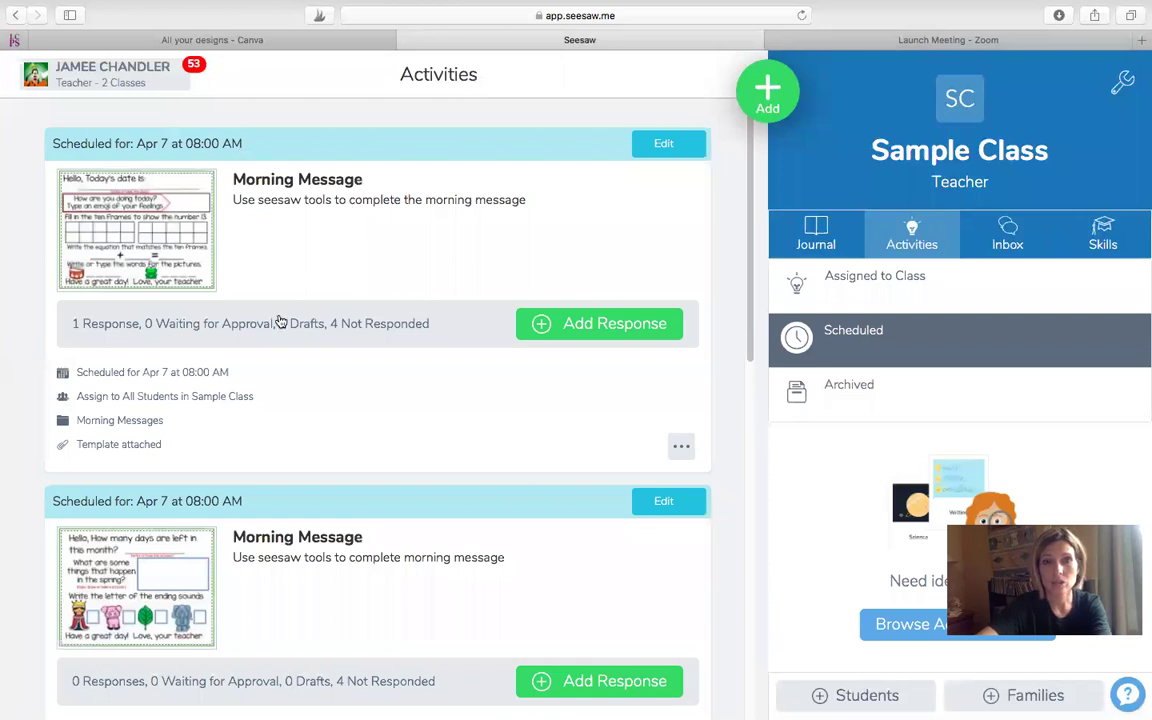
# Open a response to the first scheduled Morning Message and review its instructions
pyautogui.click(597, 326)
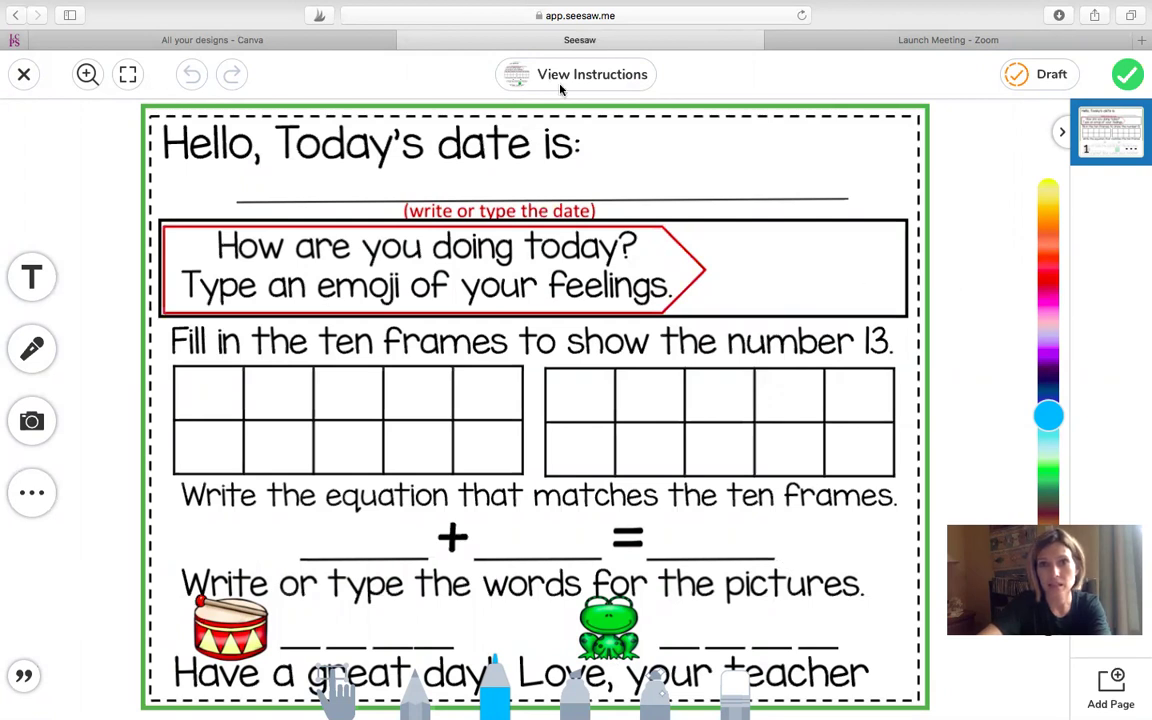
pyautogui.click(620, 78)
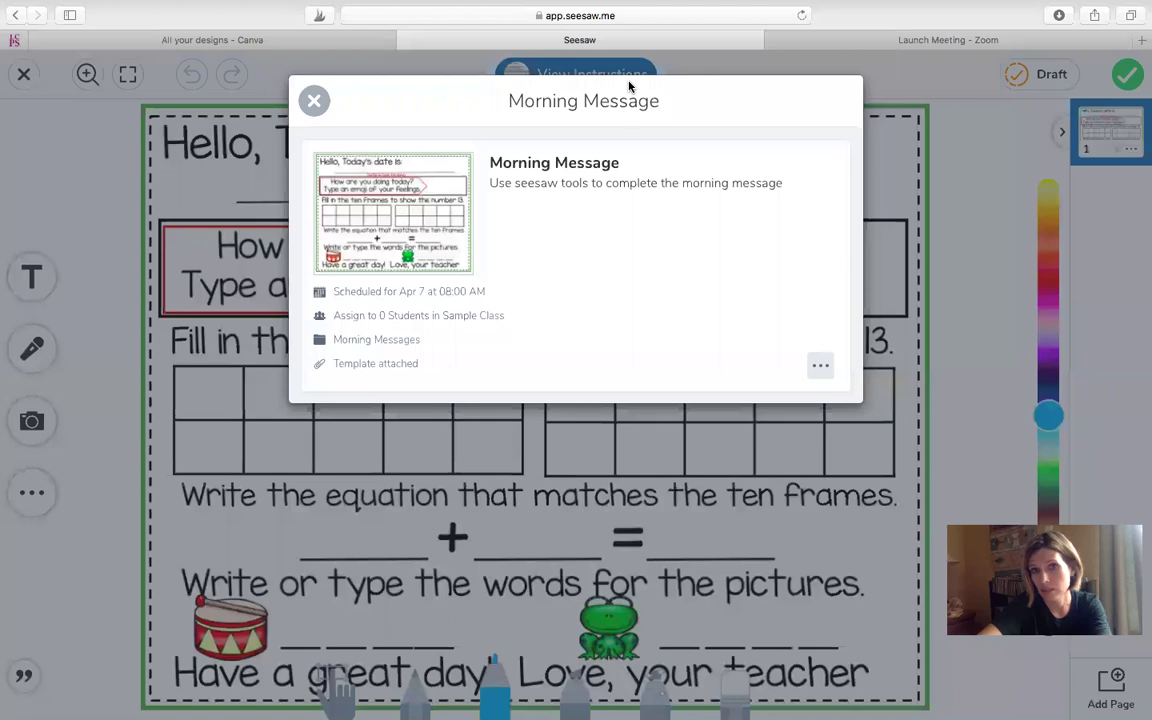
pyautogui.click(310, 100)
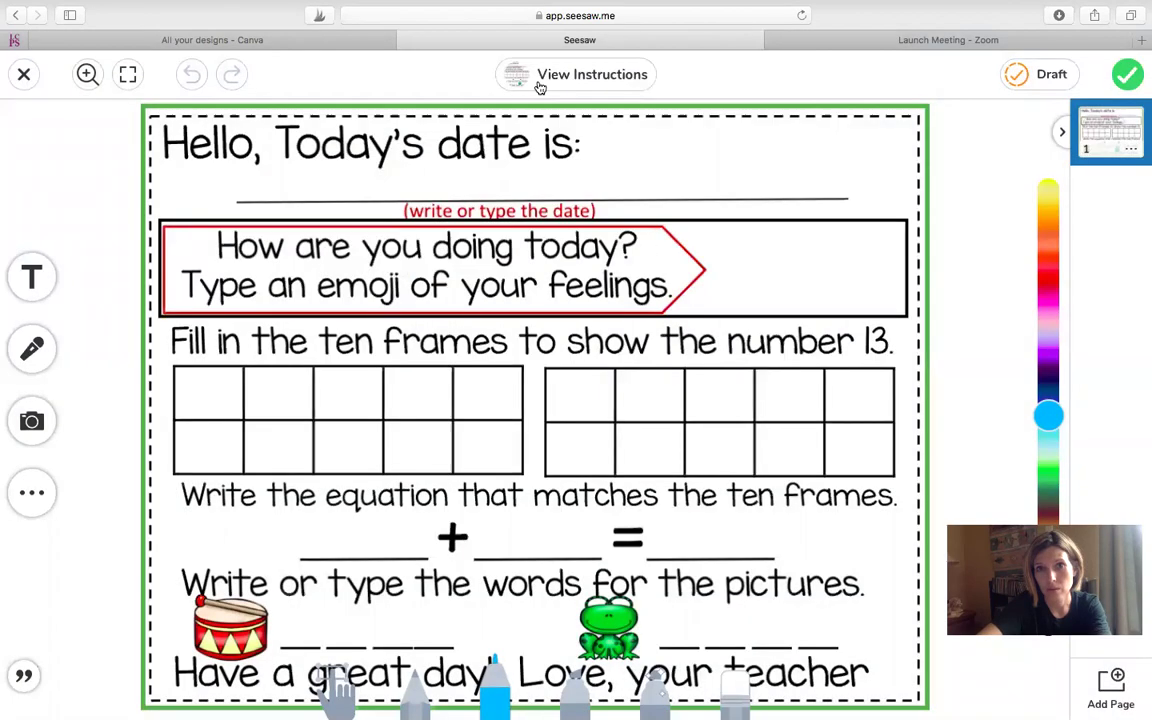
# Upload the Morning Message response to Sample Class's journal with the green check mark
pyautogui.click(1128, 76)
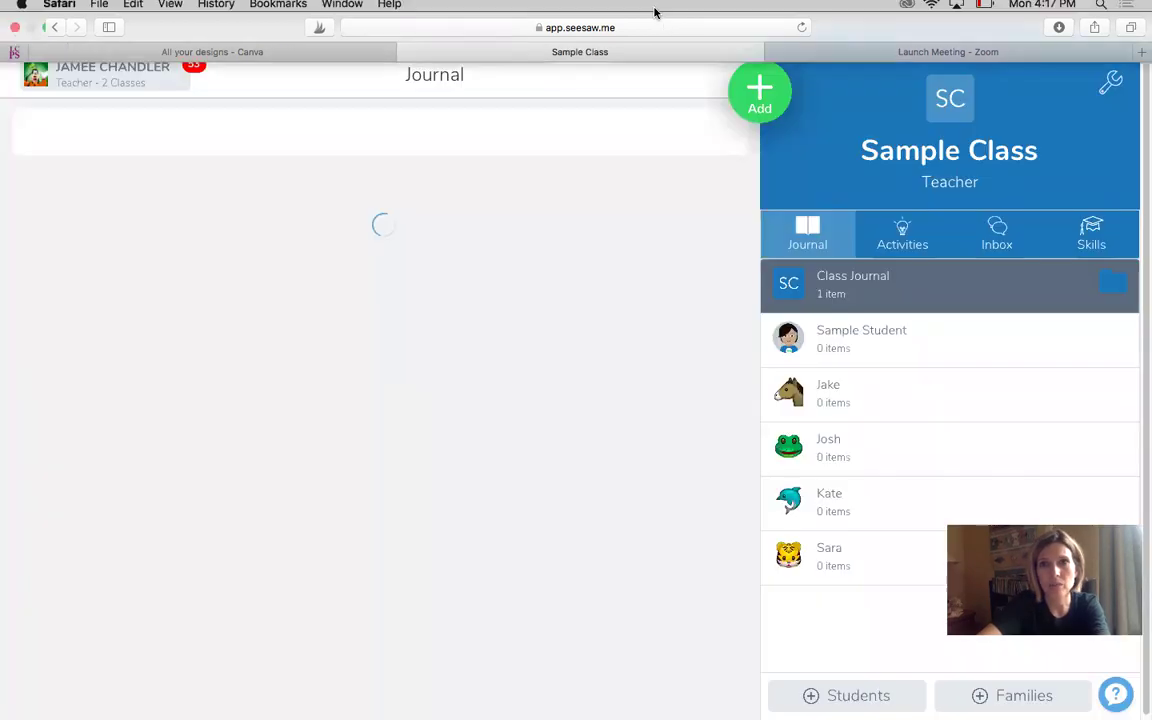